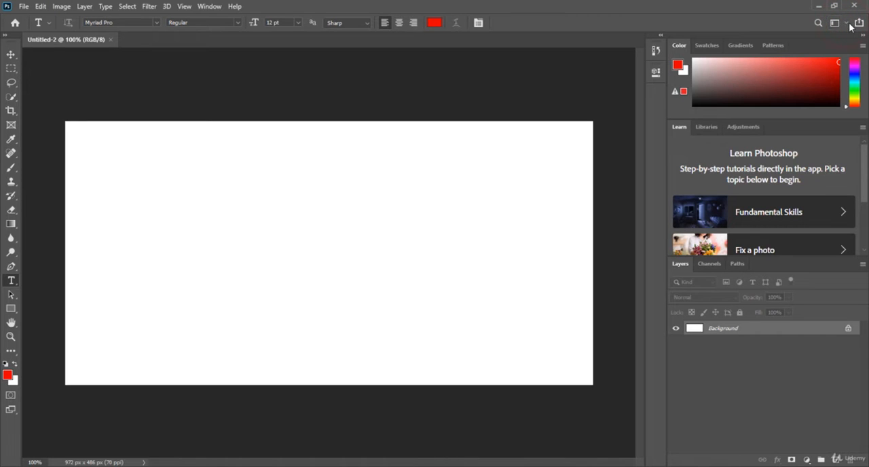
Preview the 3D, Graphic and Web, and Motion workspaces, and return to the Essentials workspace.
left_click(846, 25)
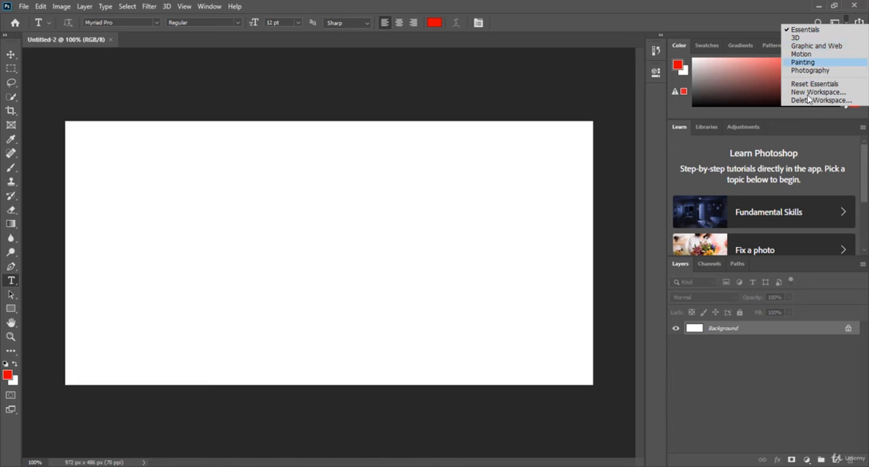
left_click(819, 38)
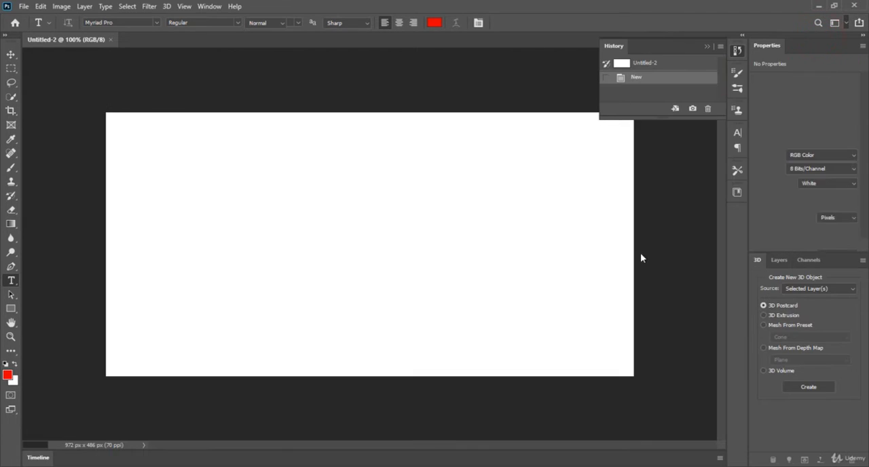
left_click(845, 25)
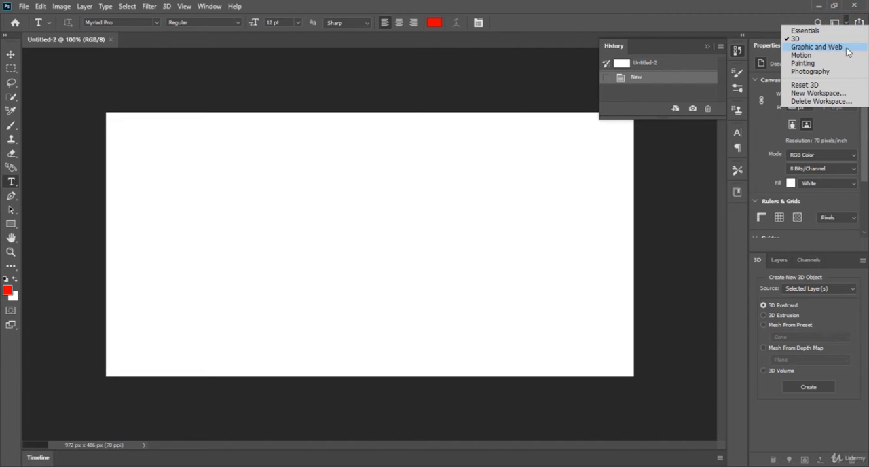
left_click(847, 52)
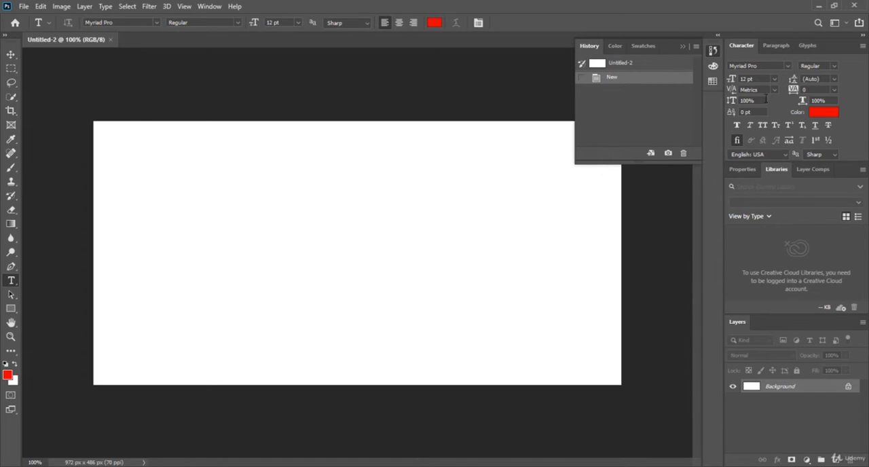
left_click(845, 24)
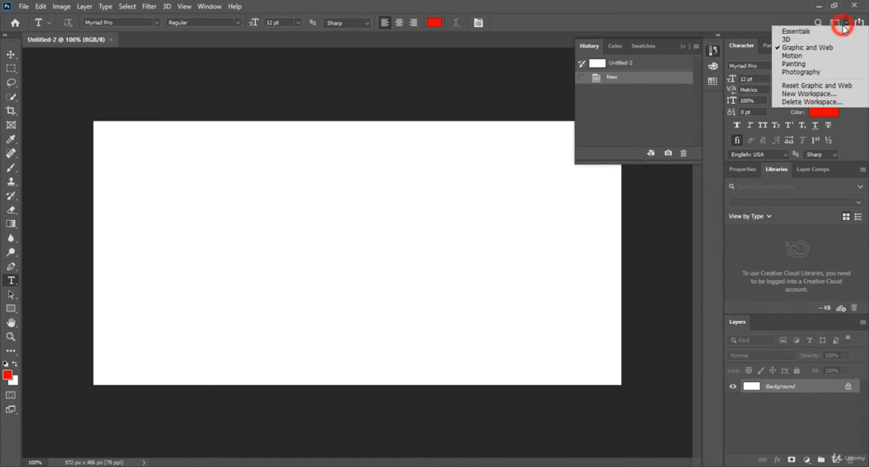
left_click(829, 57)
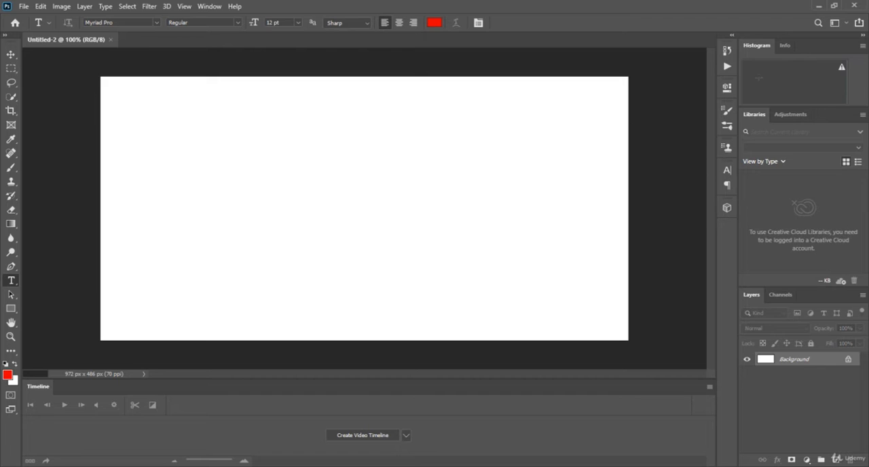
left_click(845, 23)
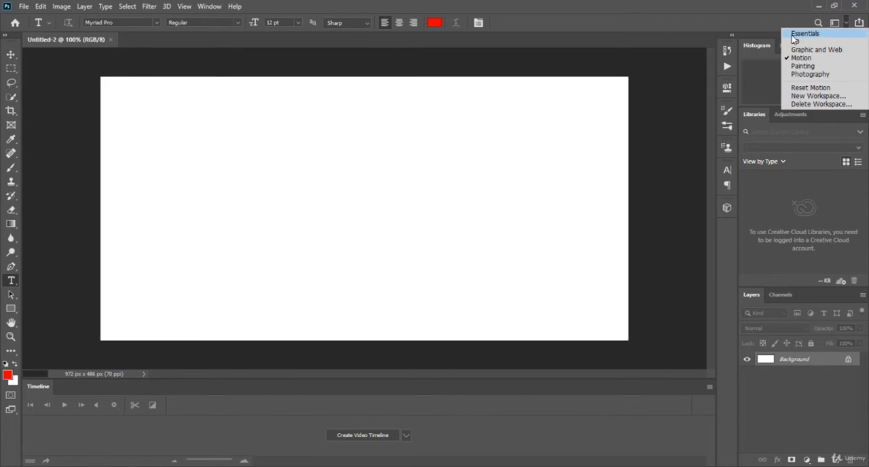
left_click(836, 32)
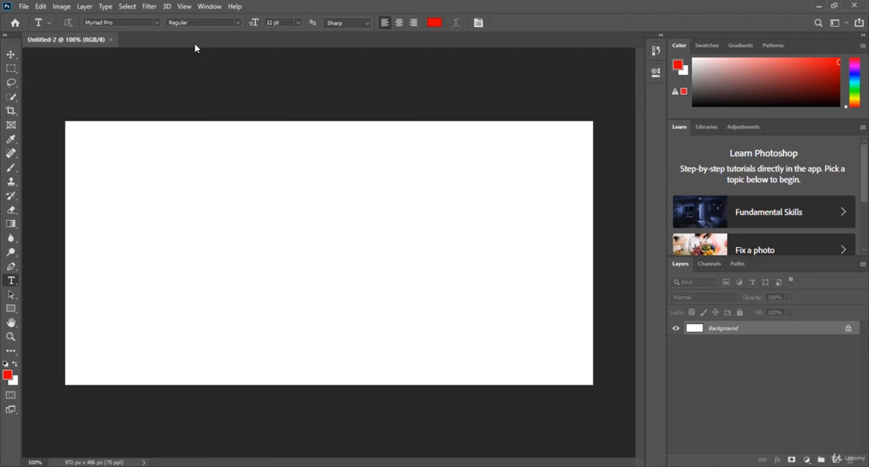
Show the Timeline and create a frame animation in it.
left_click(210, 6)
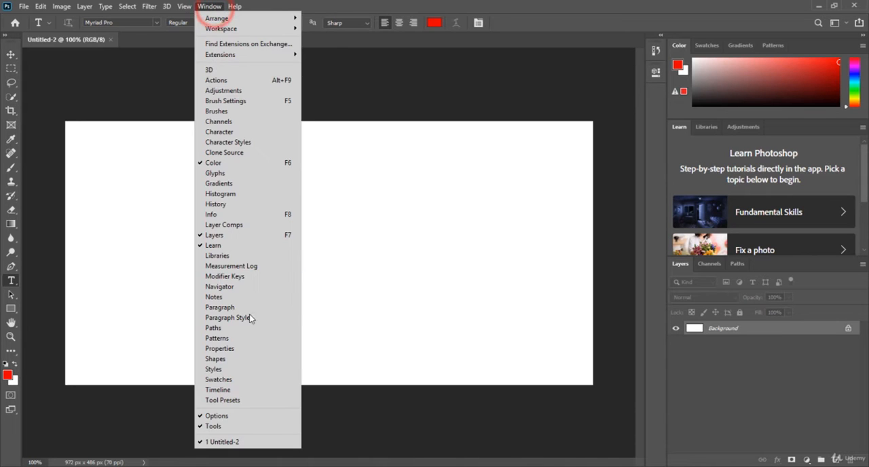
left_click(255, 391)
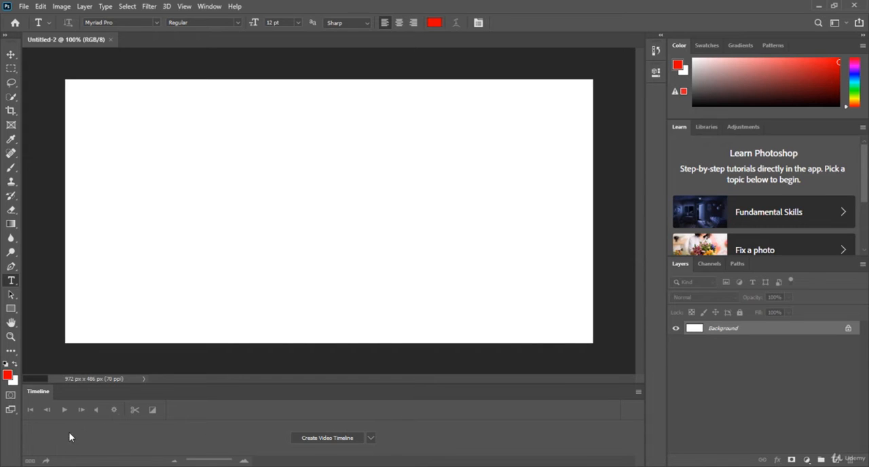
left_click(372, 440)
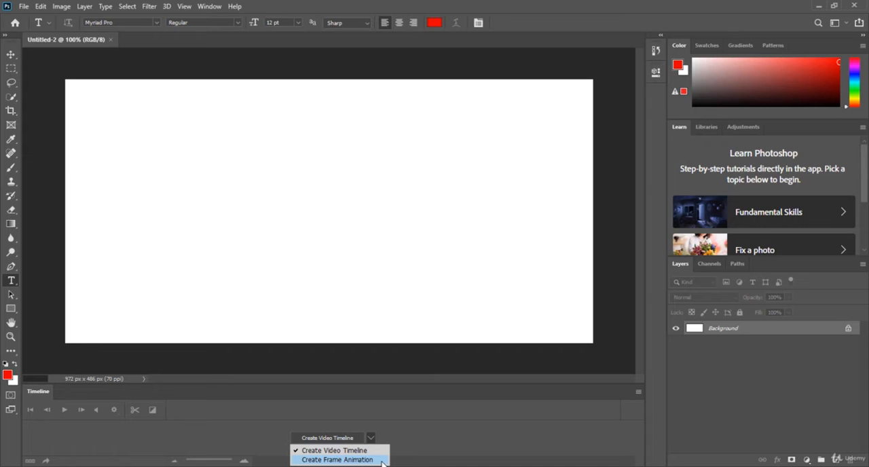
left_click(414, 431)
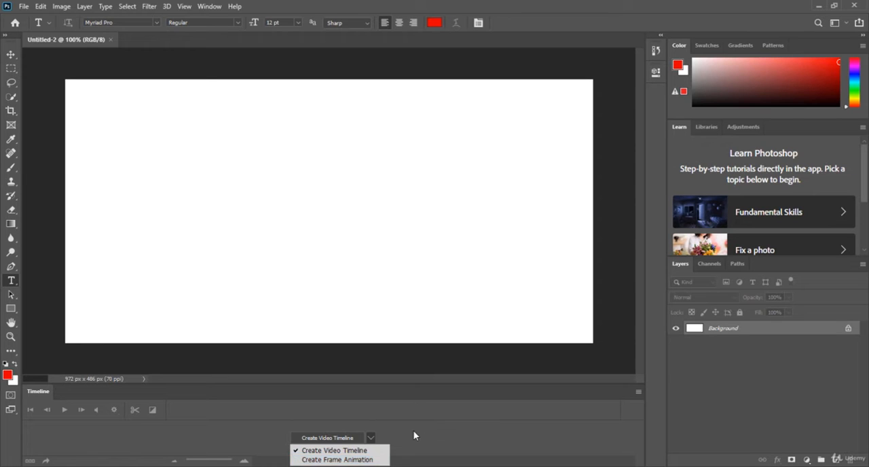
left_click(370, 439)
left_click(462, 416)
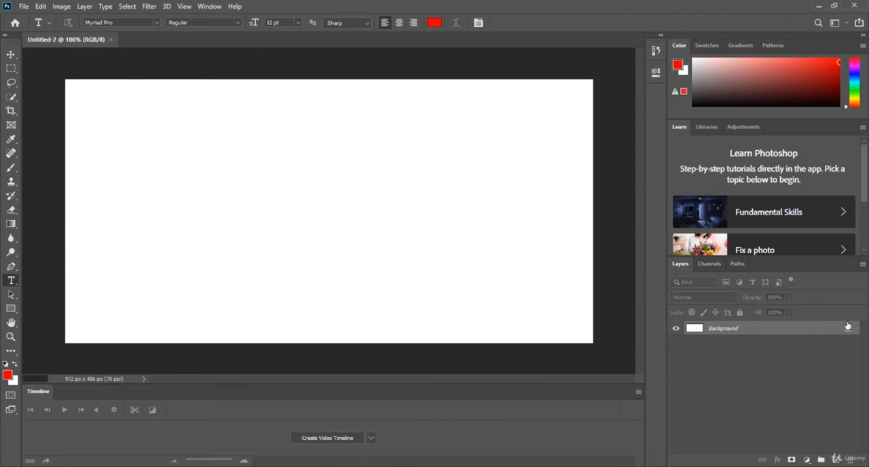
left_click(370, 439)
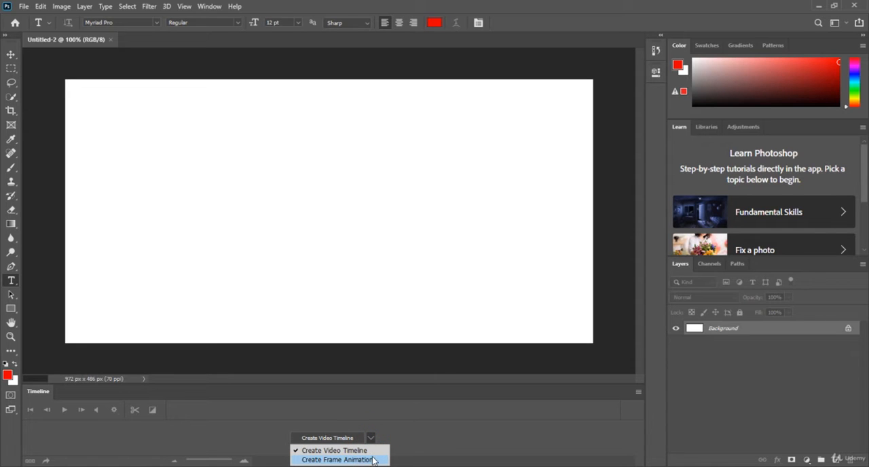
left_click(365, 459)
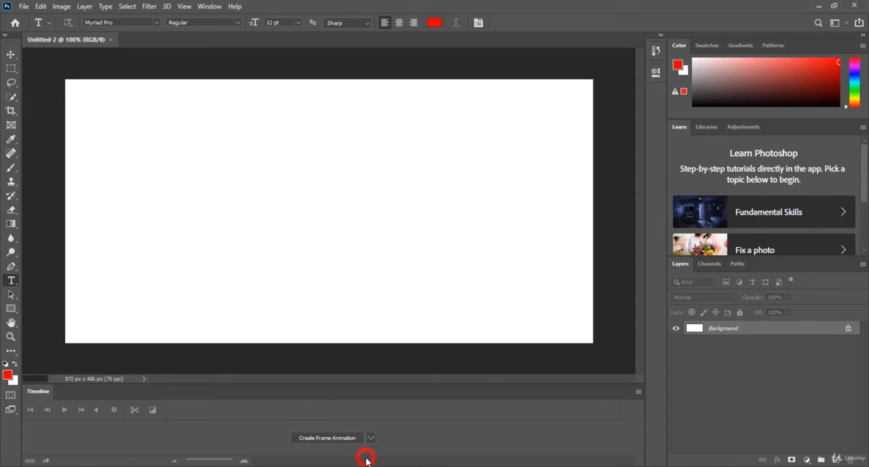
left_click(330, 439)
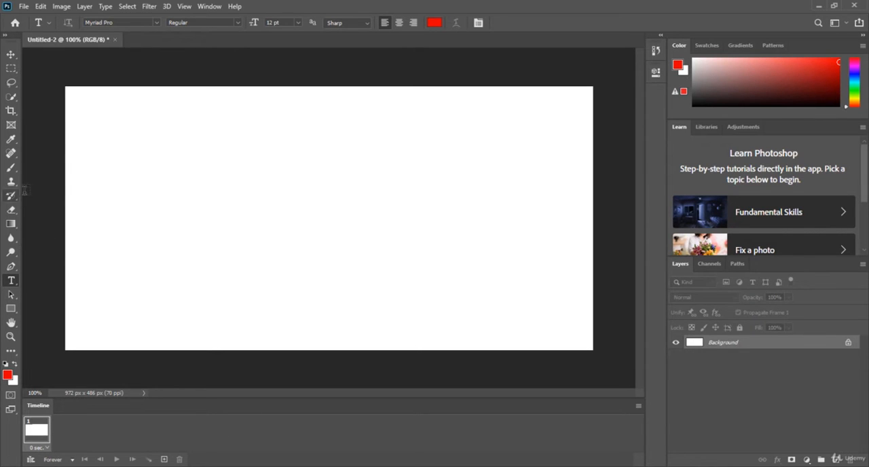
Draw a black rectangle about 118 by 20 px at the left edge of the canvas, around mid-height.
left_click(10, 309)
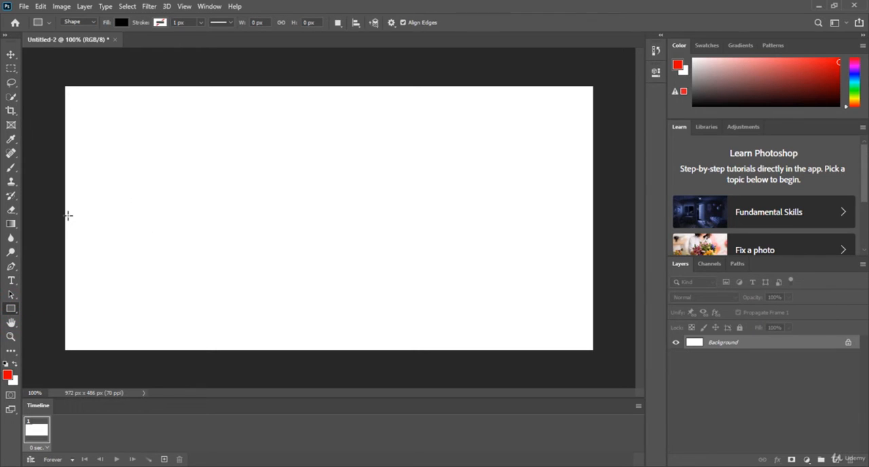
left_click_drag(68, 216, 133, 226)
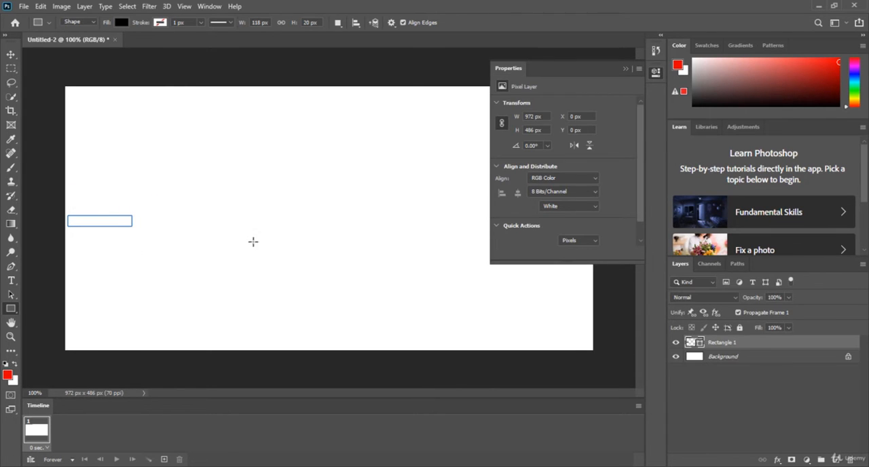
left_click(625, 69)
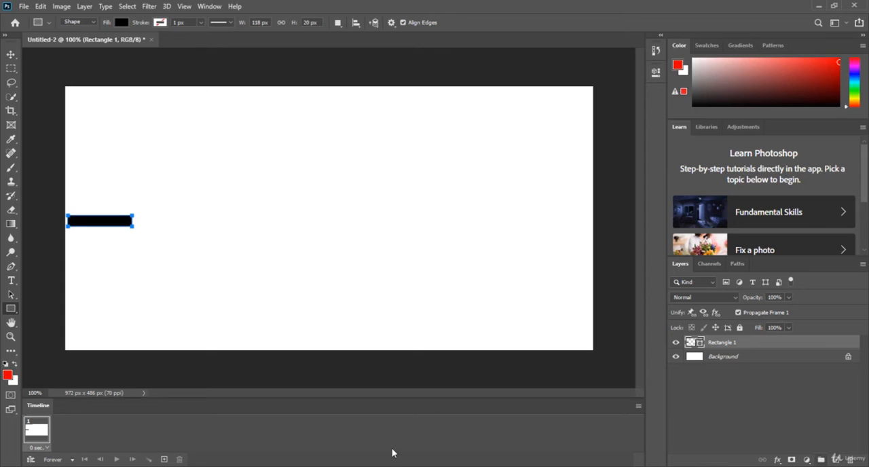
Duplicate the first animation frame to add a second frame, and compare the two.
left_click(38, 436)
left_click(164, 459)
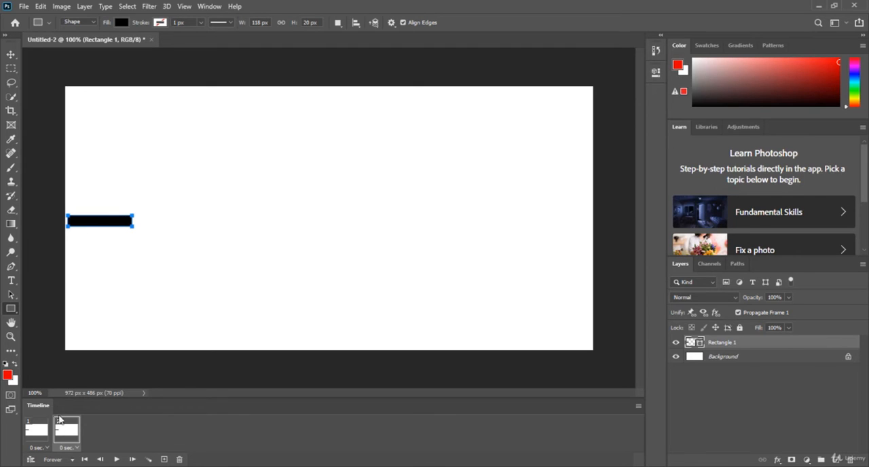
left_click(36, 430)
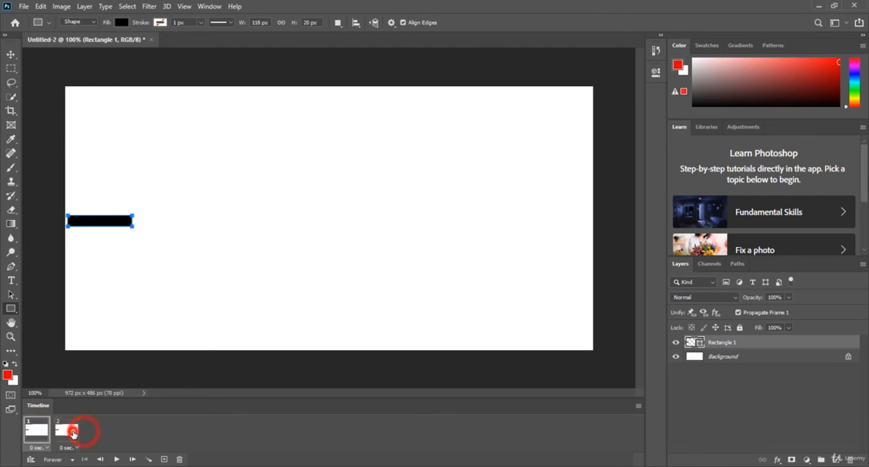
left_click(78, 430)
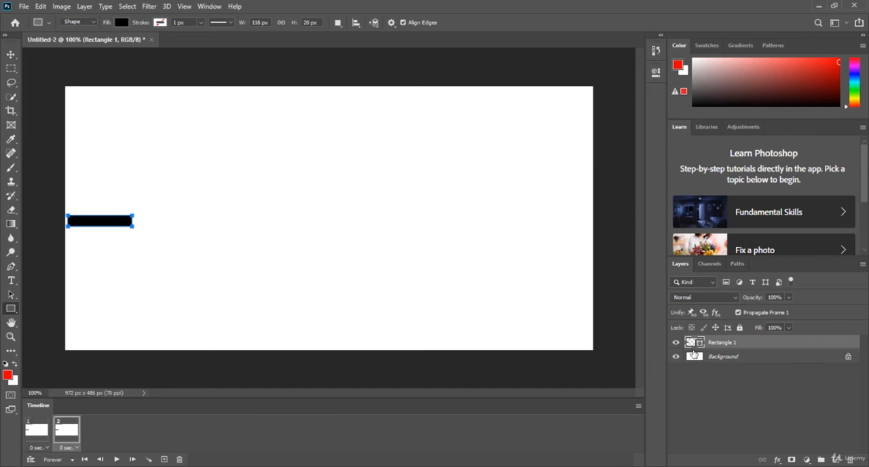
left_click(35, 439)
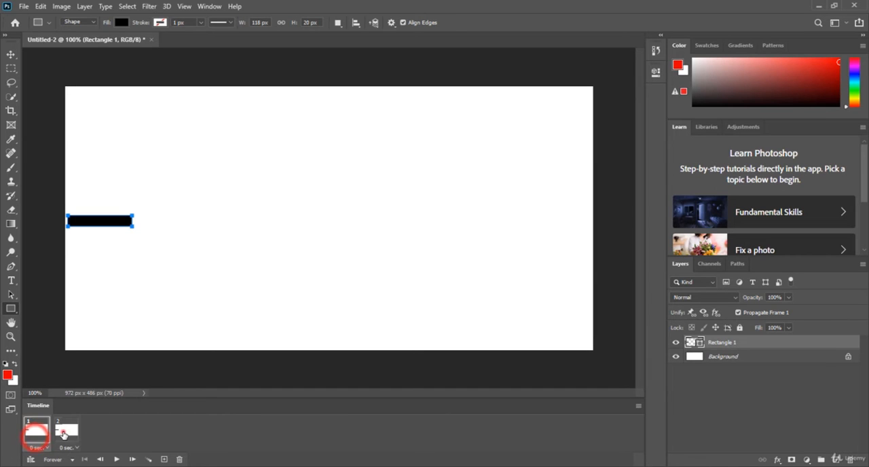
In frame 2, move the black rectangle horizontally across to the right edge of the canvas.
left_click(63, 435)
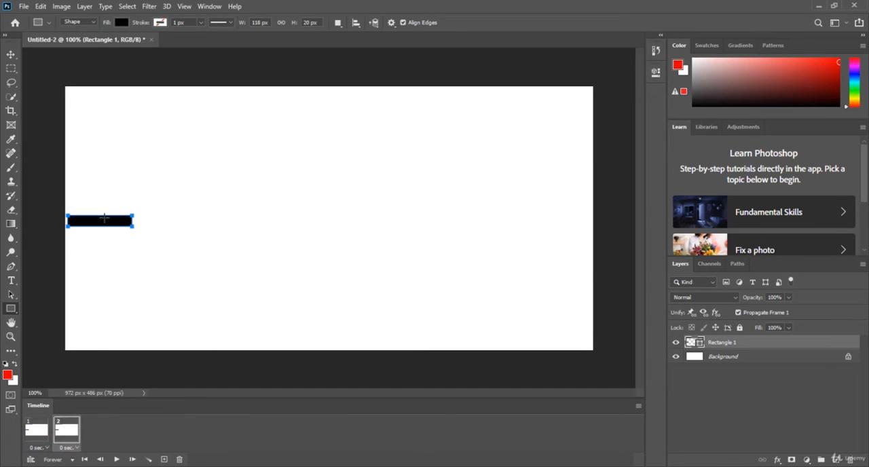
left_click(11, 54)
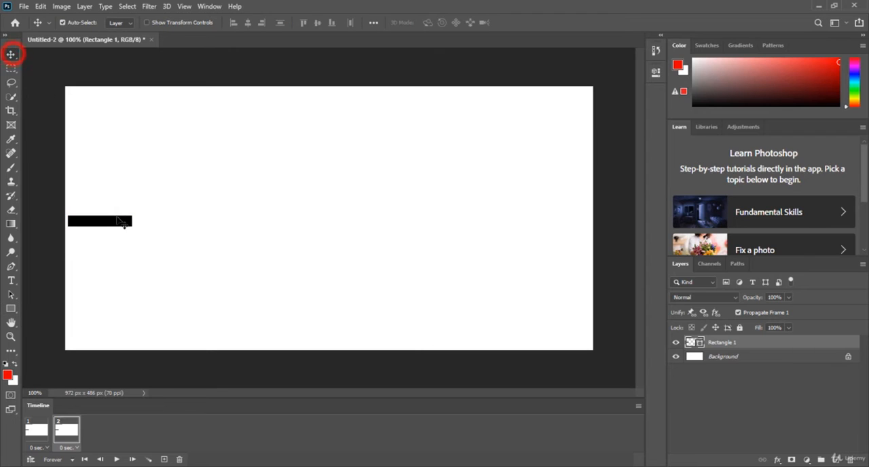
left_click_drag(112, 220, 569, 222)
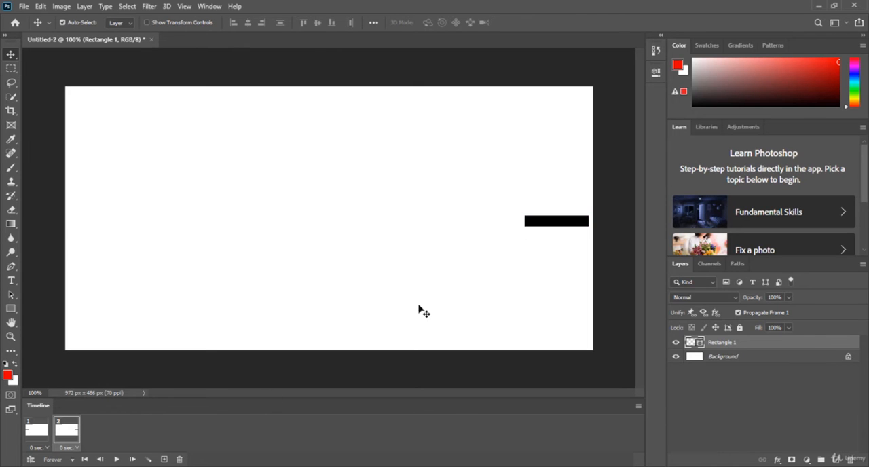
Compare the rectangle's position in frames 1 and 2, and play the animation before stopping it.
left_click(37, 429)
left_click(66, 429)
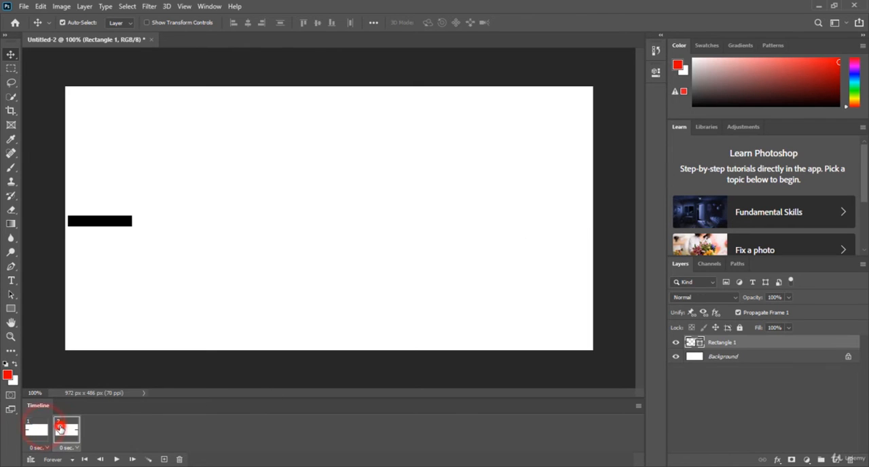
left_click(31, 433)
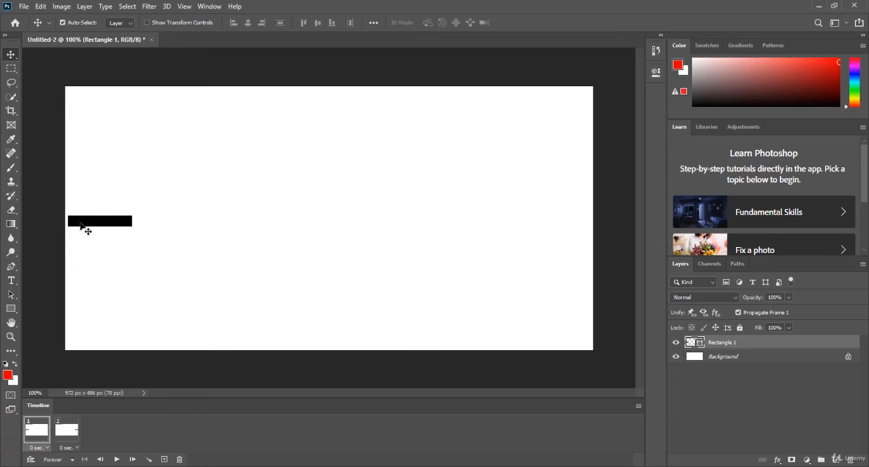
left_click(67, 429)
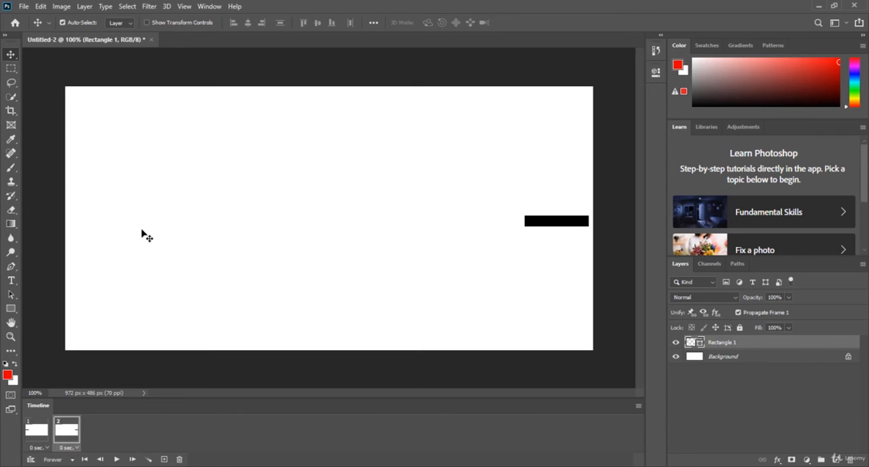
left_click(115, 460)
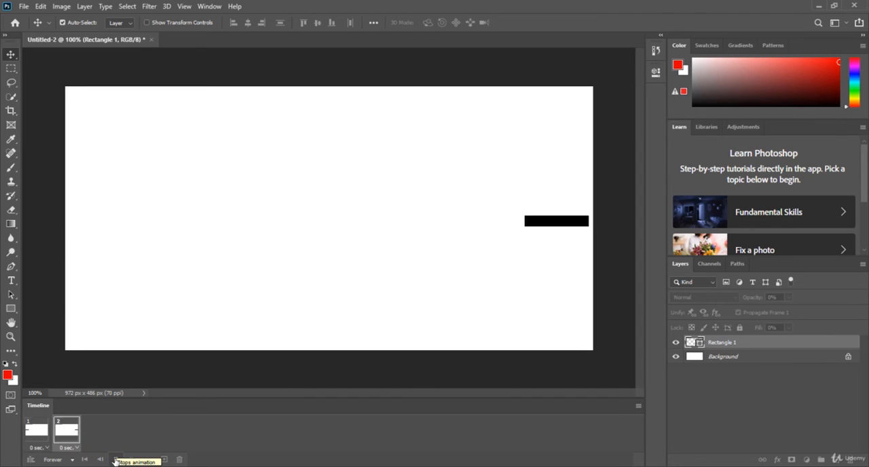
left_click(115, 460)
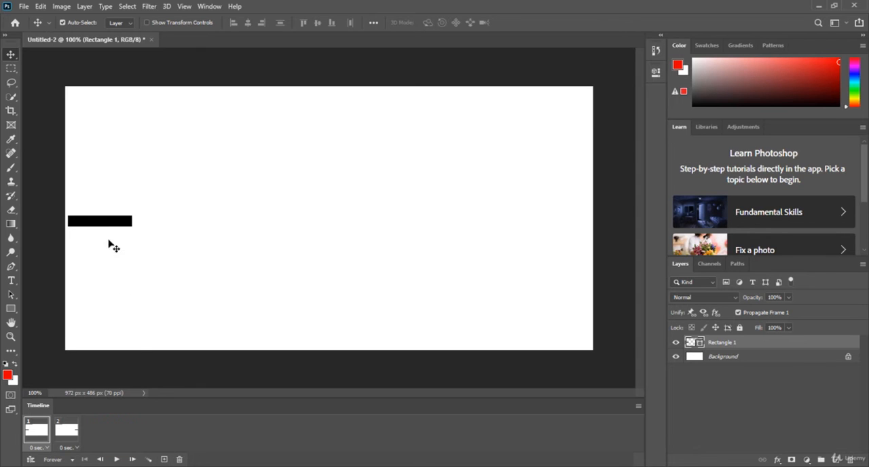
Try moving the rectangle in frame 1 towards the middle of the canvas, and undo the last two rectangle moves.
left_click_drag(134, 224, 314, 221)
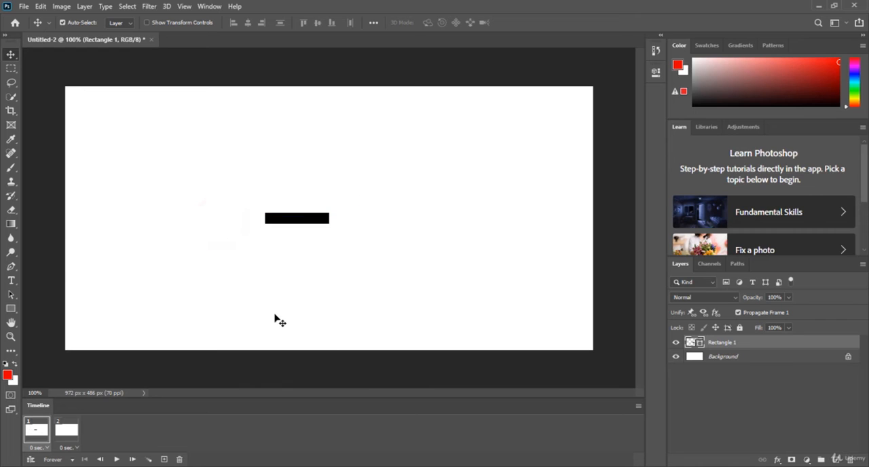
key("ctrl+z")
key("ctrl+z")
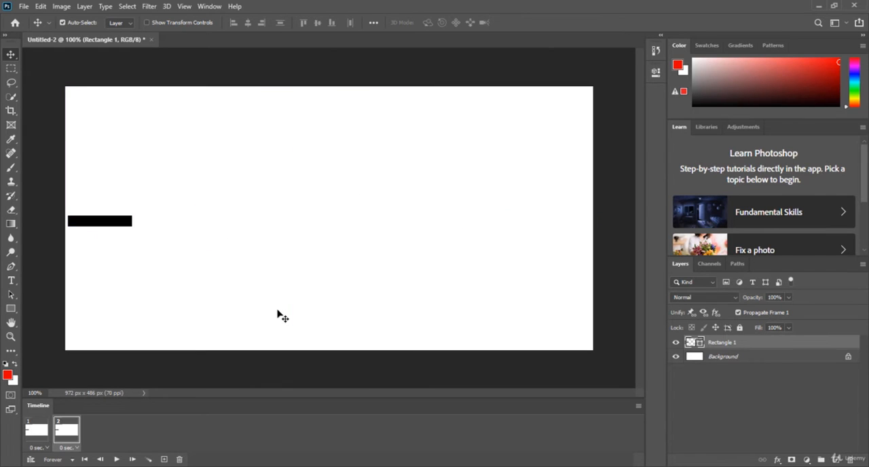
Undo the last rectangle move, and compare the rectangle's position in frames 1 and 2.
key("ctrl+z")
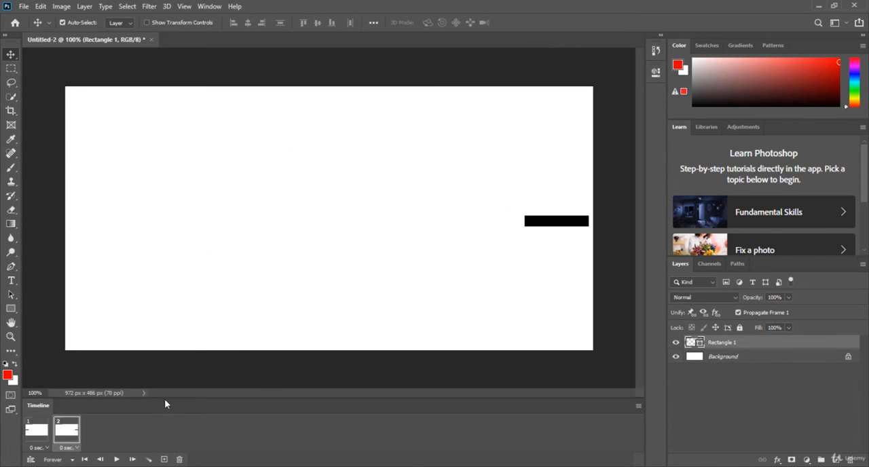
left_click(31, 437)
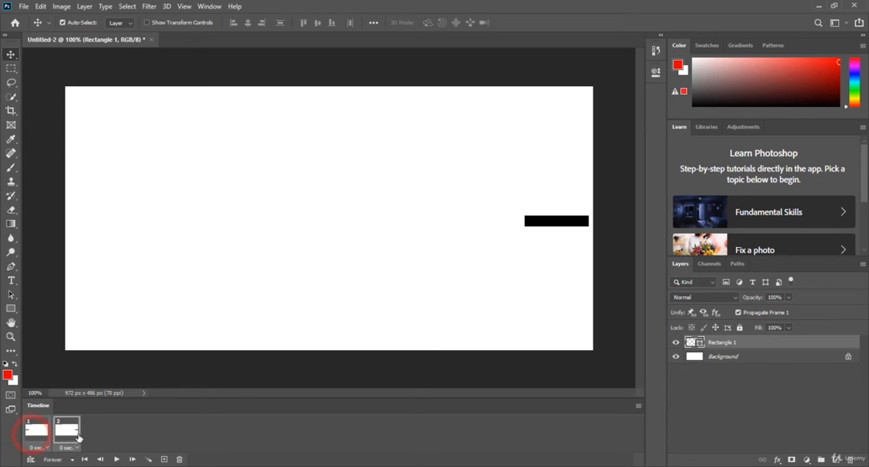
left_click(126, 438)
left_click(37, 435)
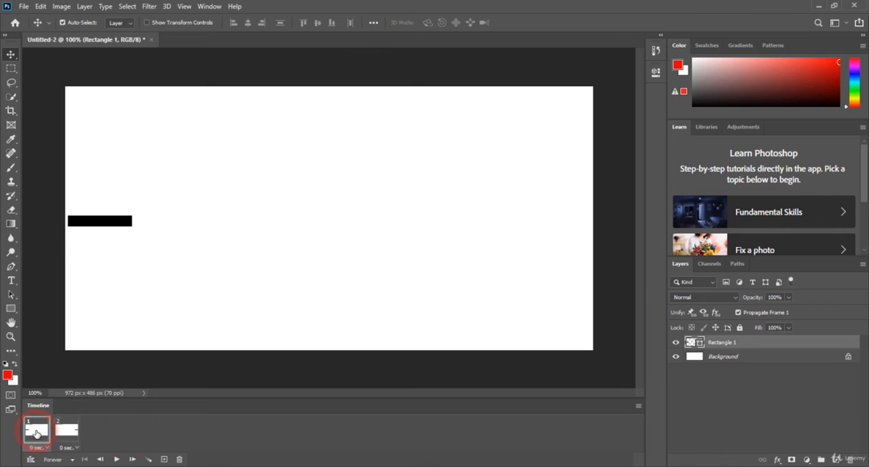
left_click(64, 433)
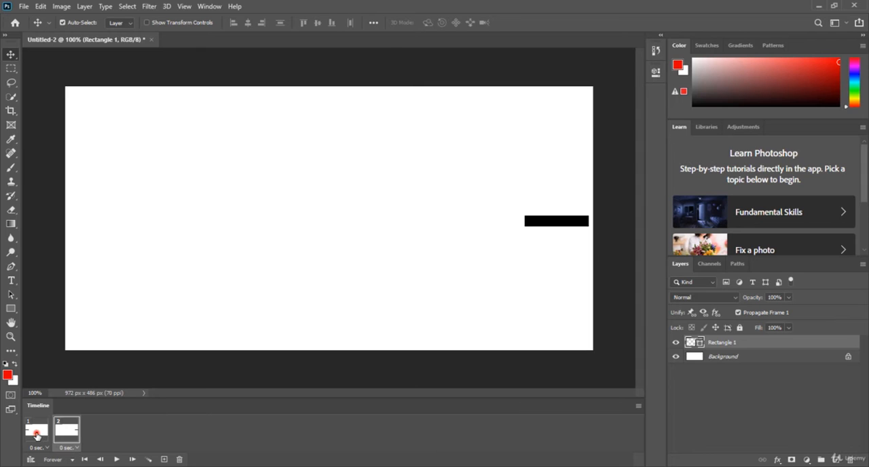
Select frames 1 and 2 together and tween between them, adding 5 frames for all layers with position, opacity and effects.
left_click(37, 435, "shift")
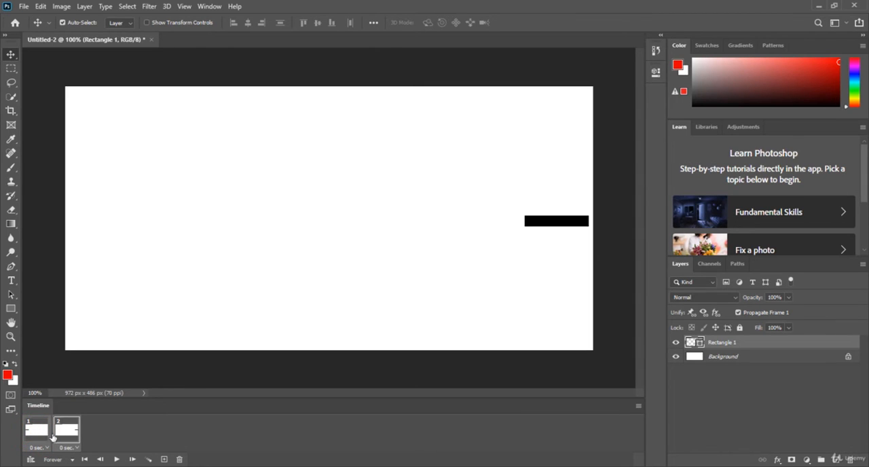
left_click(149, 460)
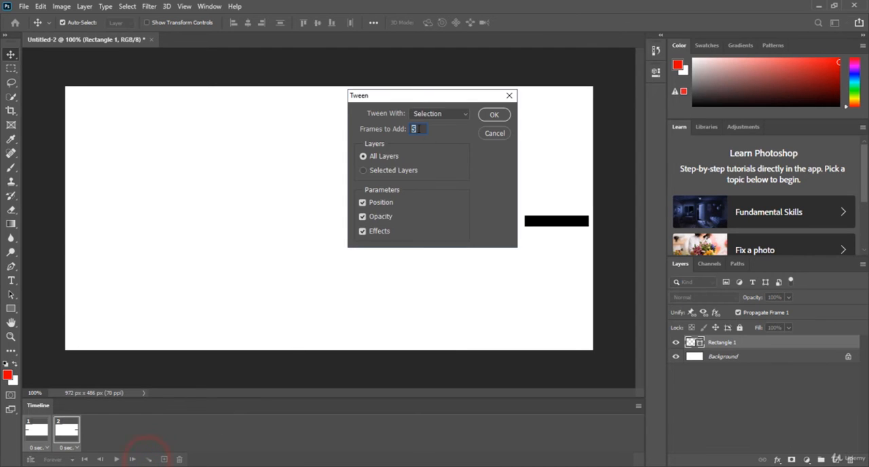
left_click_drag(423, 97, 468, 166)
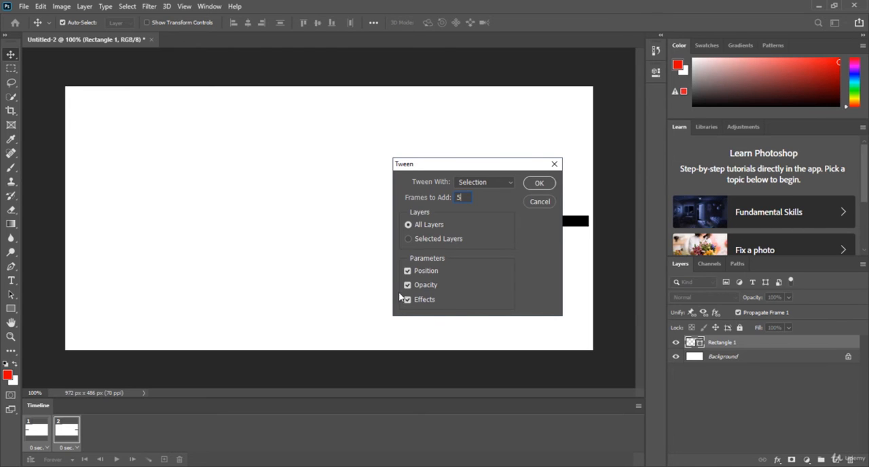
left_click(536, 187)
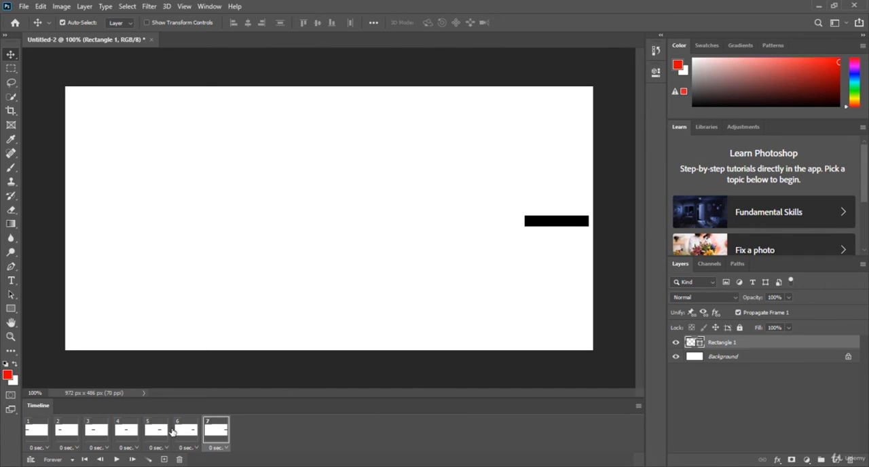
Step through frames 1 to 7 to examine the rectangle's movement, and play the animation before stopping it.
left_click(65, 437)
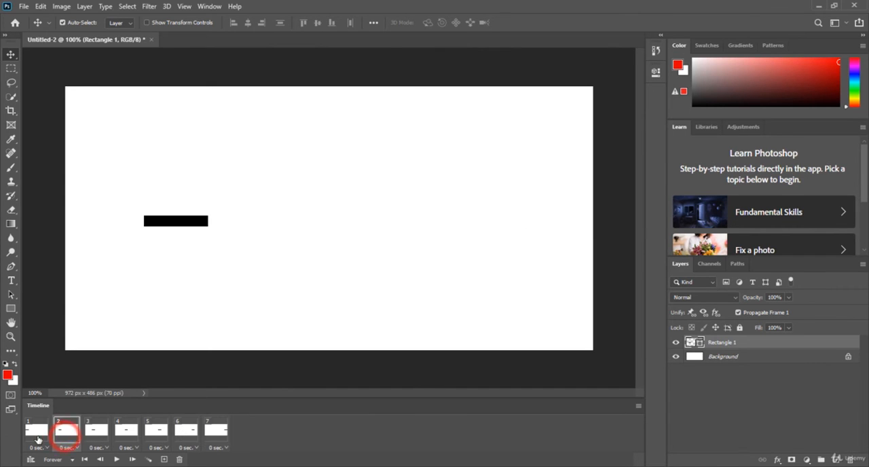
left_click(35, 434)
left_click(72, 435)
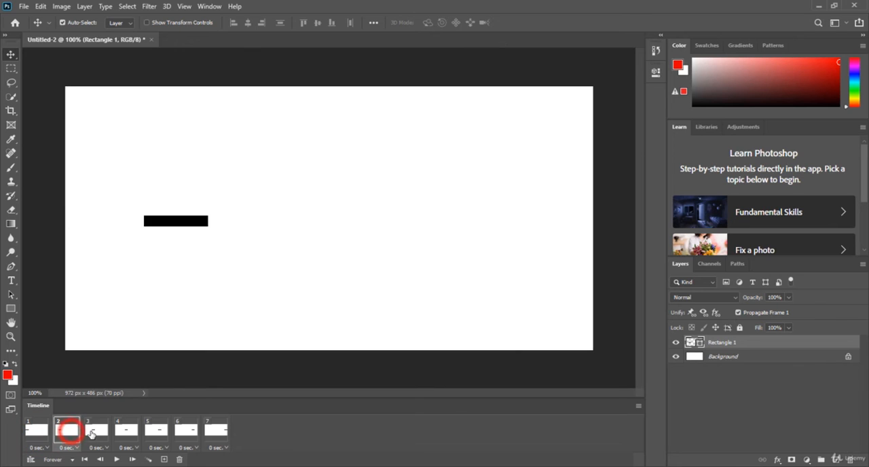
left_click(97, 433)
left_click(125, 432)
left_click(163, 433)
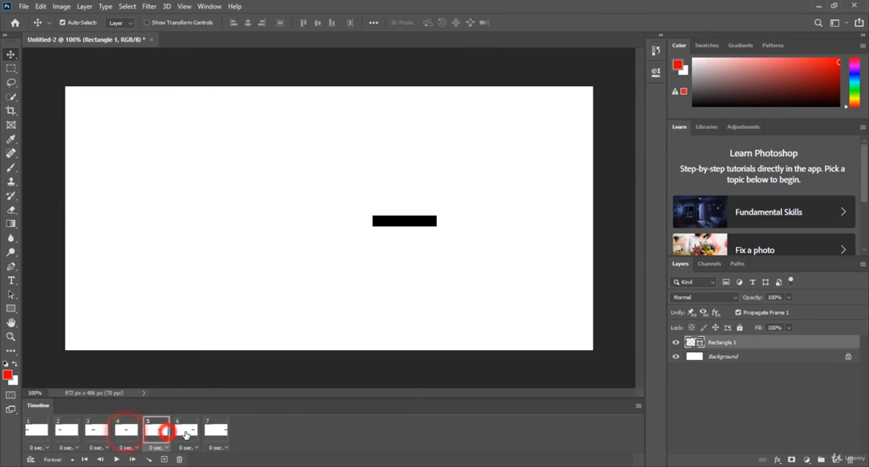
left_click(188, 433)
left_click(215, 433)
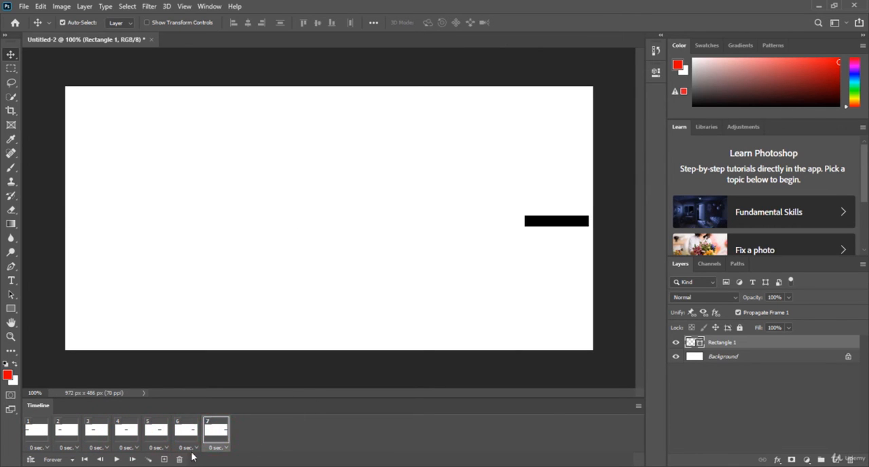
left_click(116, 460)
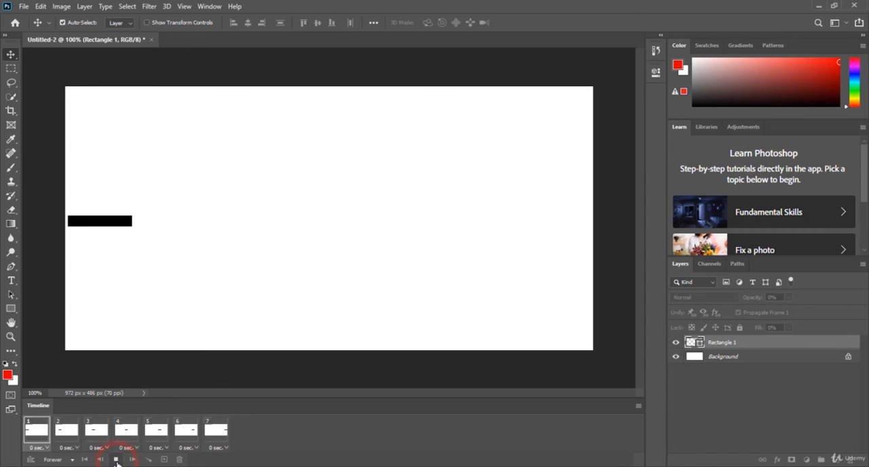
left_click(116, 459)
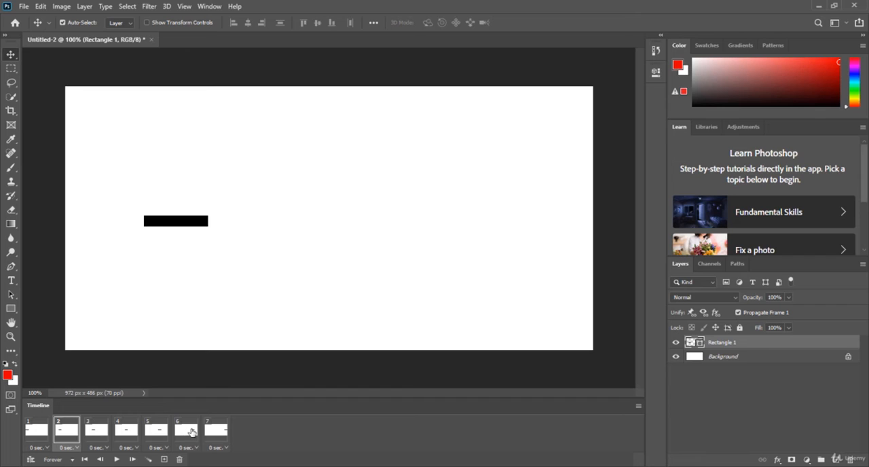
Try deleting the rectangle layer with frame 6 selected, check the other frames, and undo the deletion.
left_click(186, 430)
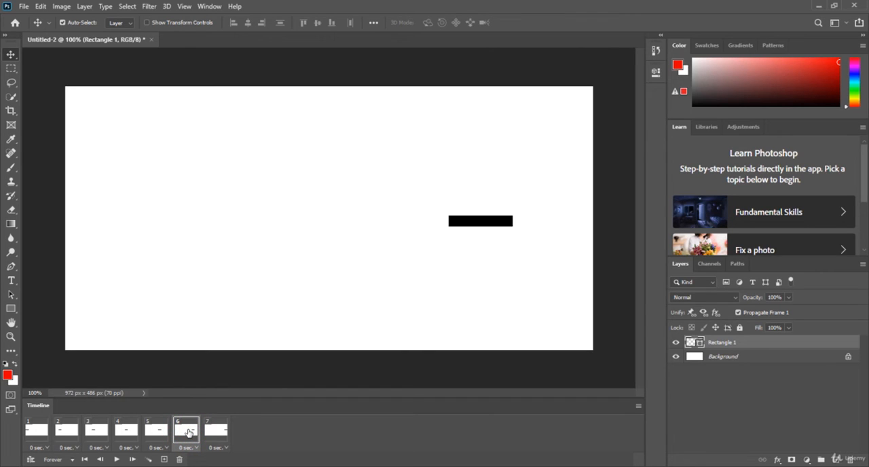
key("Delete")
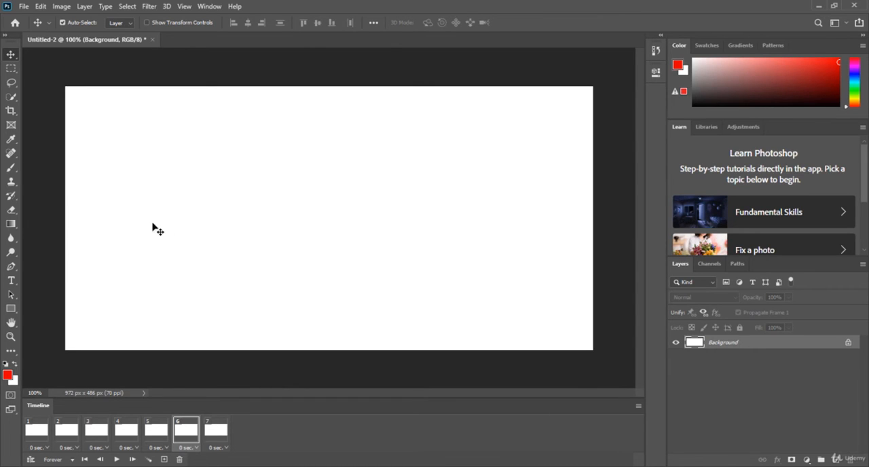
left_click(217, 430)
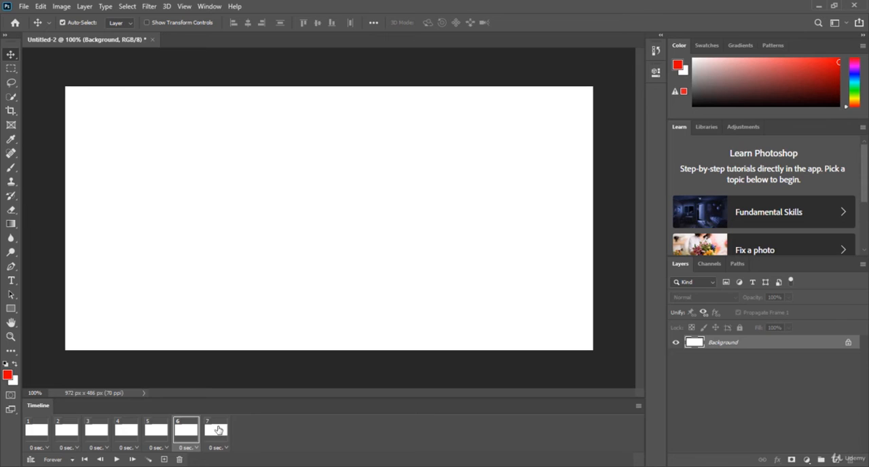
left_click(137, 436)
left_click(95, 434)
left_click(66, 434)
left_click(38, 434)
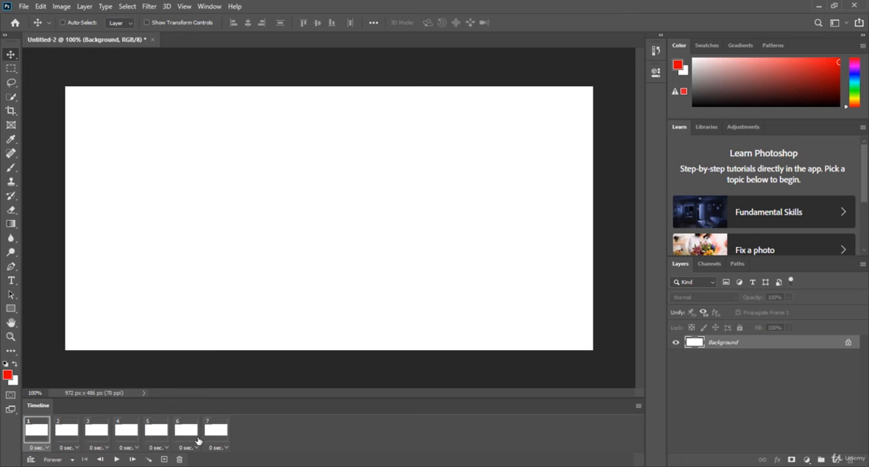
key("ctrl+z")
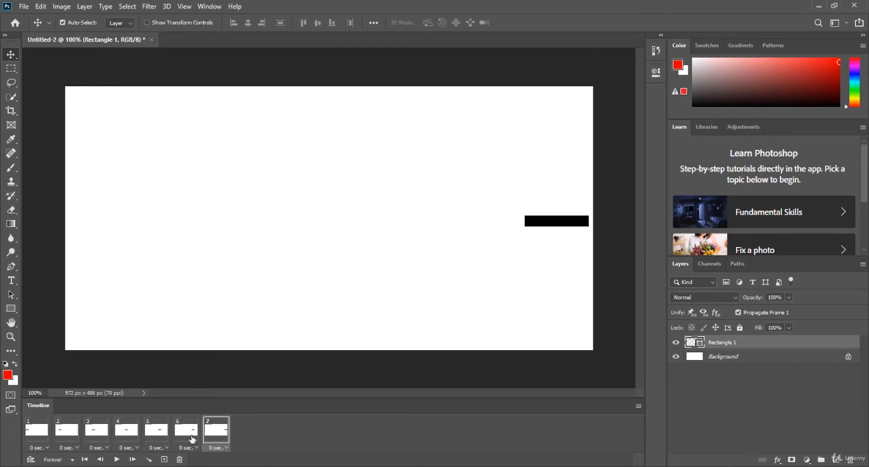
Delete frame 6 from the animation while keeping the rectangle layer.
left_click(187, 436)
left_click(187, 437)
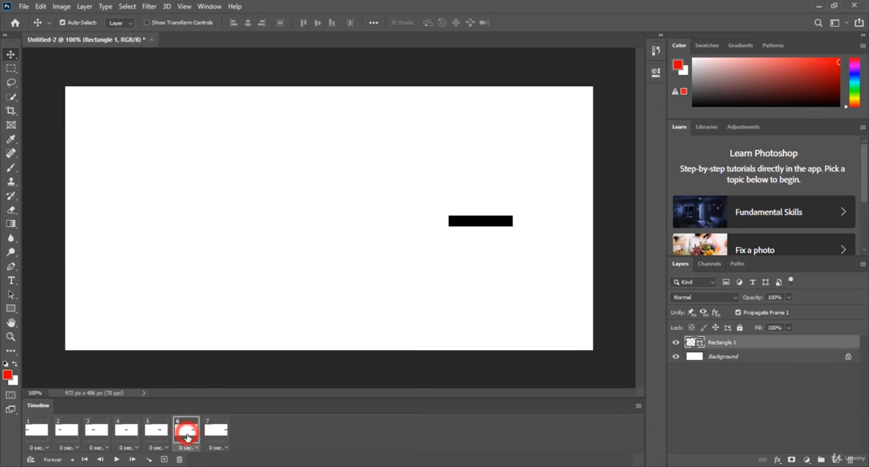
left_click_drag(187, 437, 180, 459)
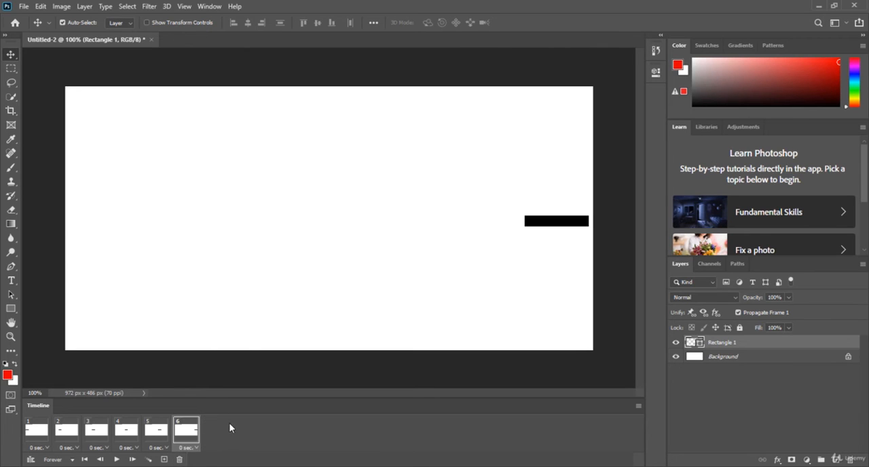
Compare the rectangle's position in the last two frames, and view the delay options of frame 5.
left_click(155, 436)
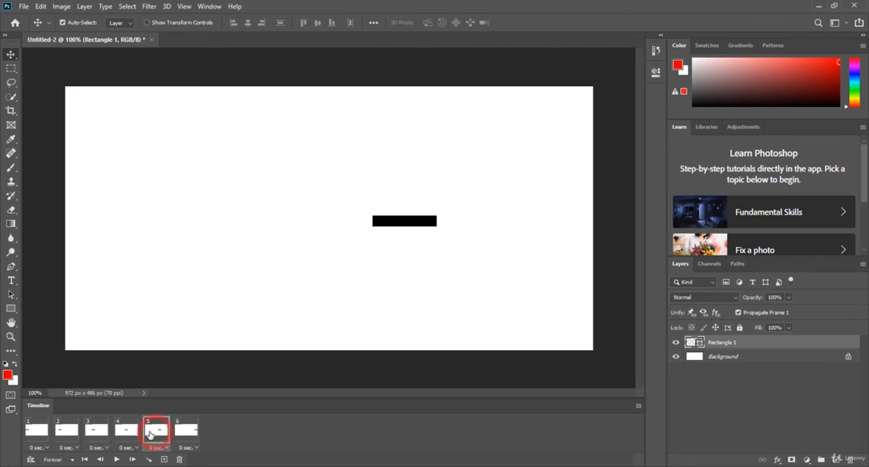
left_click(186, 430)
left_click(145, 439)
left_click(185, 432)
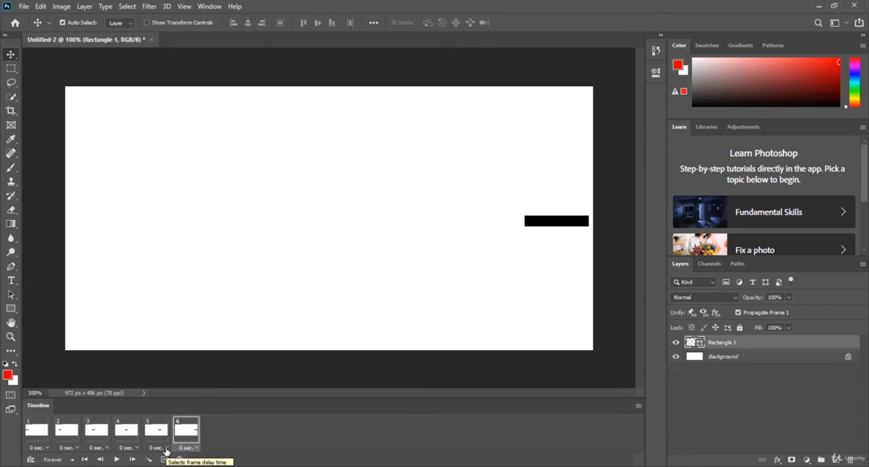
left_click(166, 450)
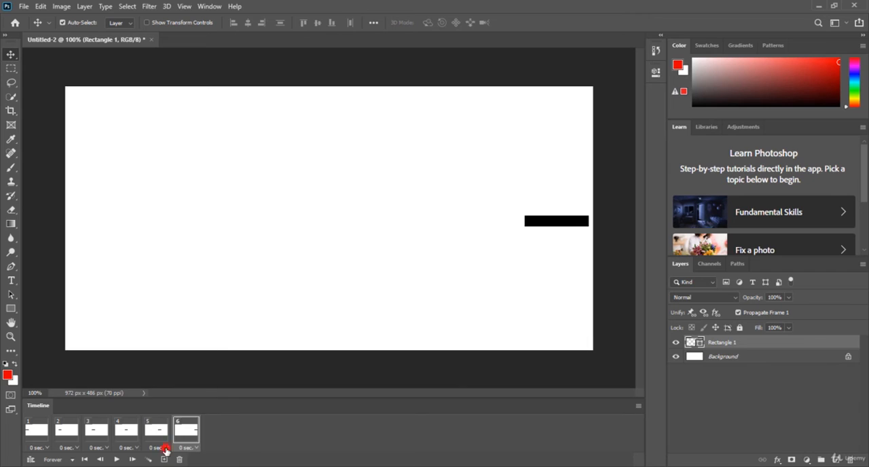
left_click(241, 419)
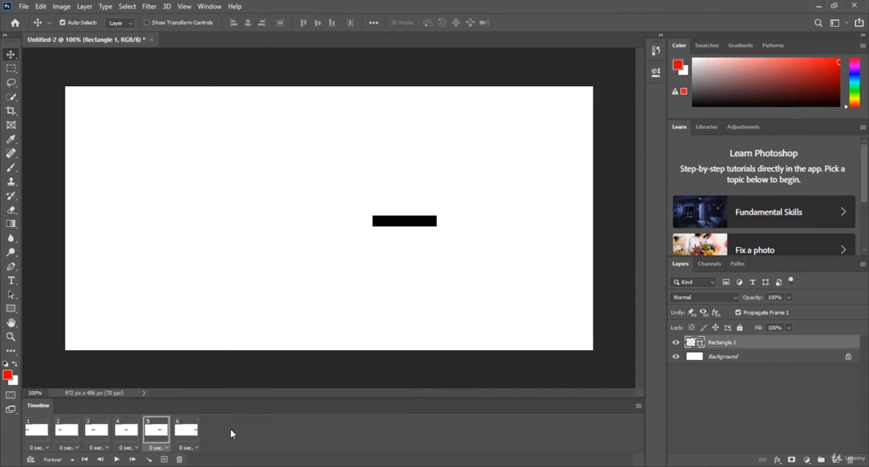
Play the animation from frame 1 to check the motion, and stop it.
left_click(38, 434)
left_click(116, 459)
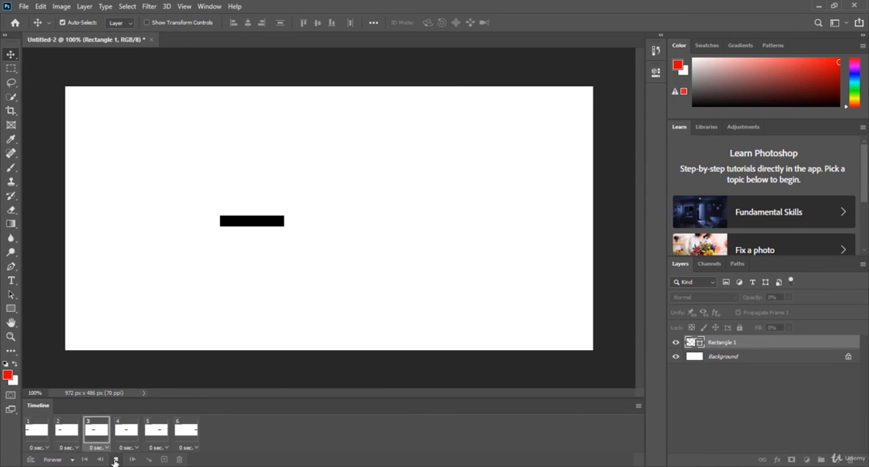
left_click(115, 460)
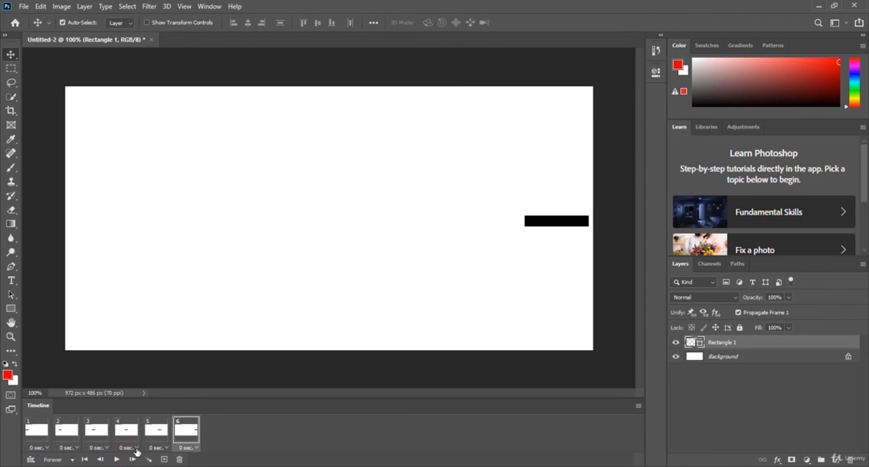
Set the delay of frame 4 to 0.2 seconds and play the animation.
left_click(136, 450)
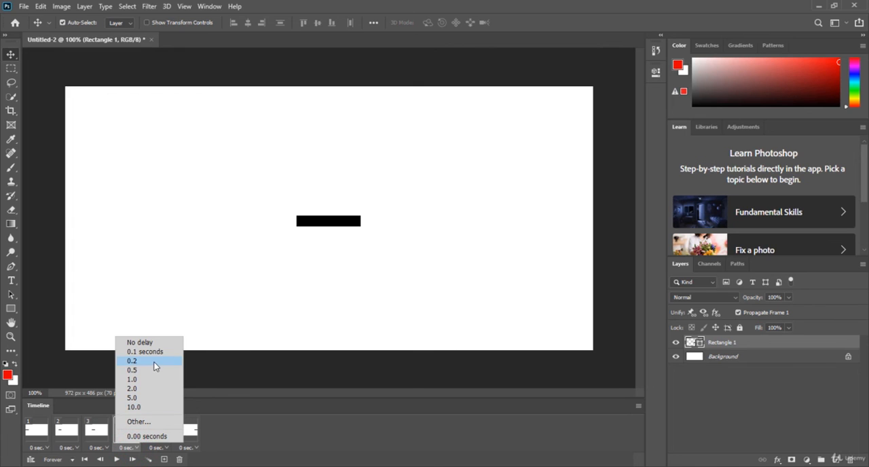
left_click(154, 361)
left_click(116, 460)
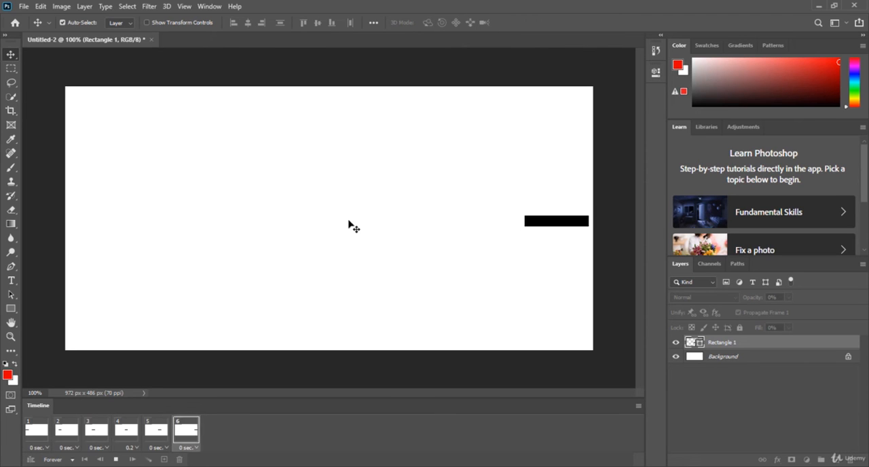
Set the delay of all six frames to 0.5 seconds, and play the animation before stopping it.
left_click(186, 431)
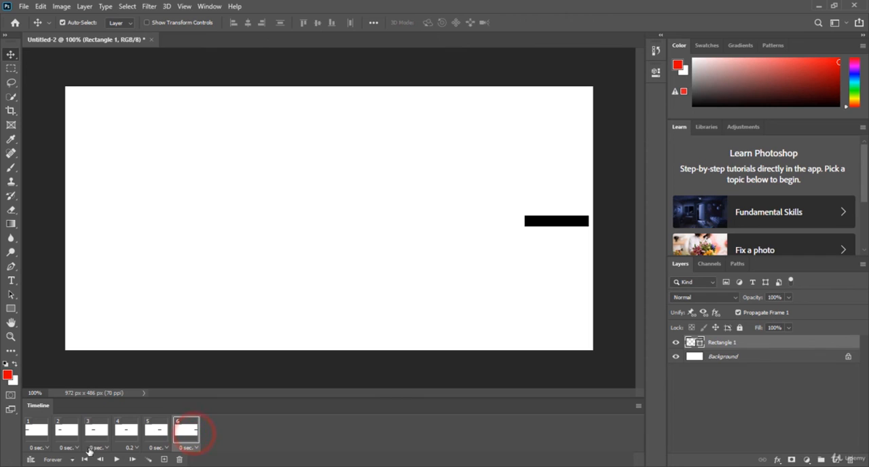
left_click(34, 430, "shift")
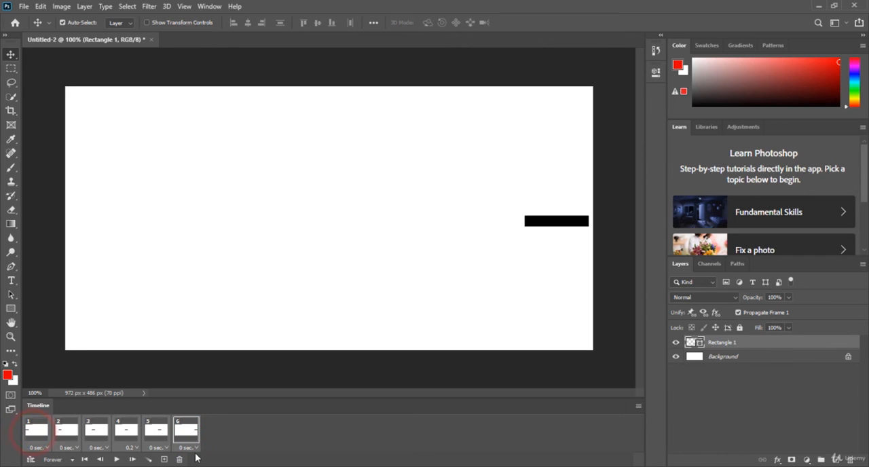
left_click(195, 451)
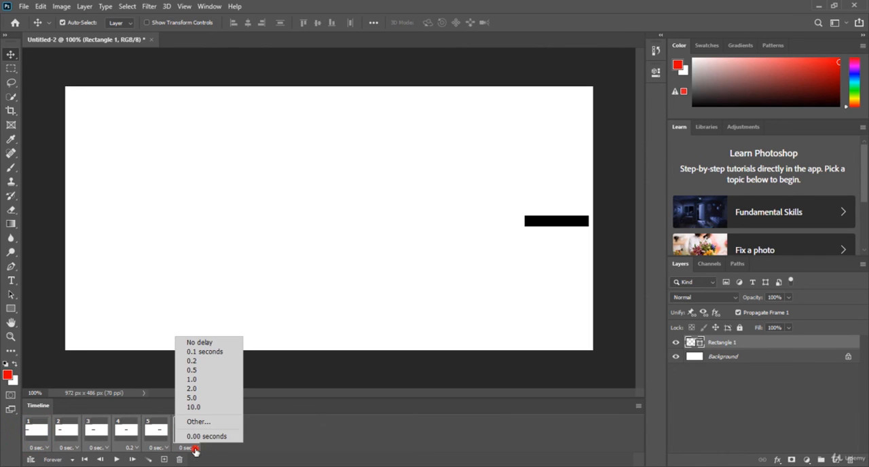
left_click(218, 372)
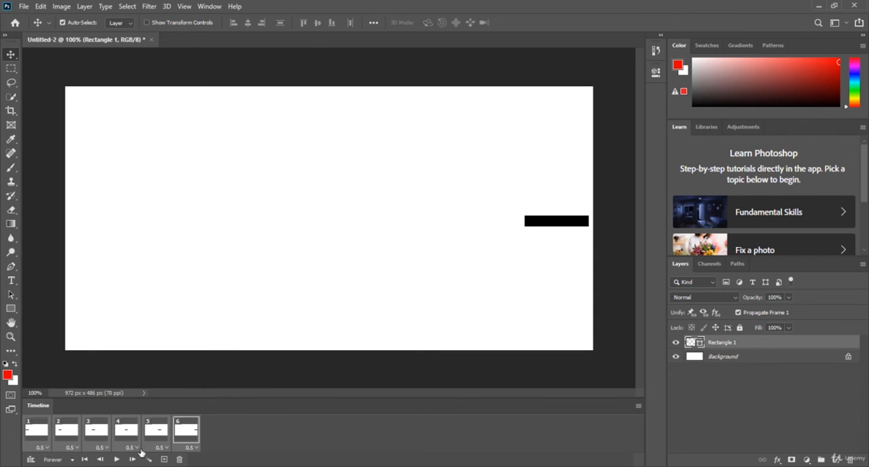
left_click(116, 460)
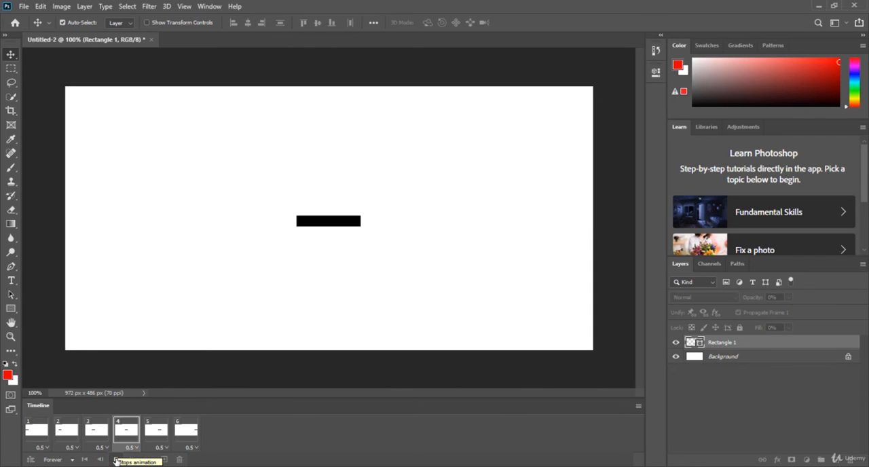
left_click(117, 459)
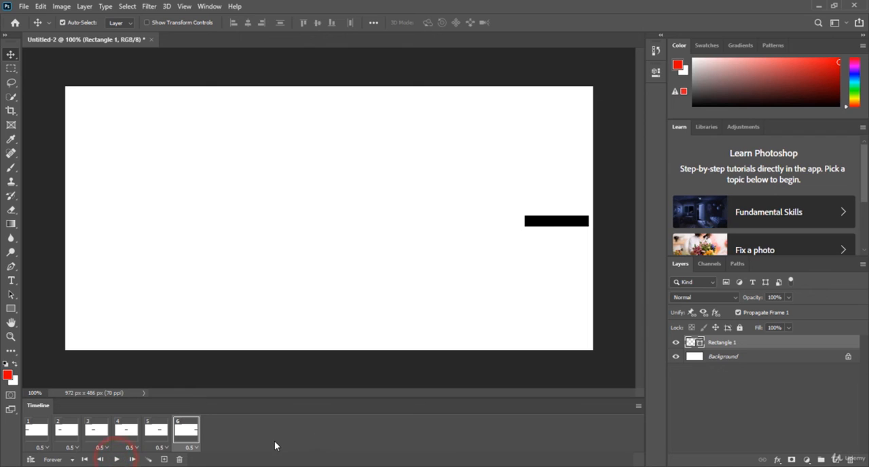
Delete frames 2 through 6 from the Timeline, keeping only frame 1.
left_click(216, 427)
left_click(191, 434)
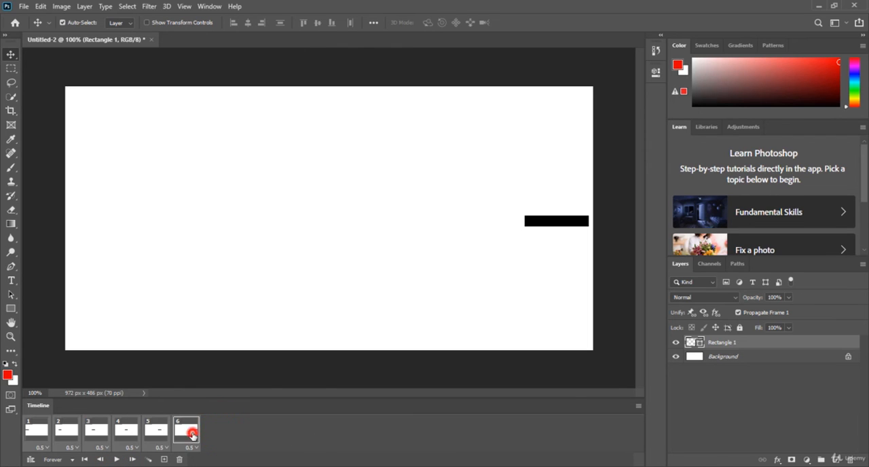
left_click(64, 433, "shift")
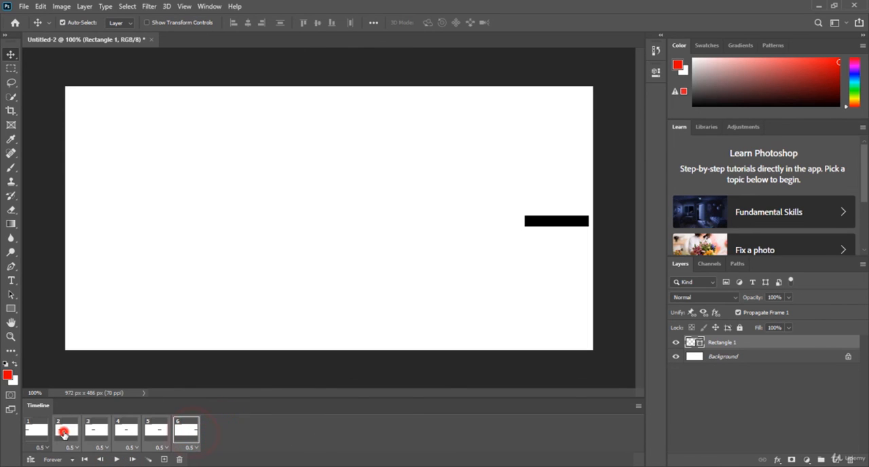
left_click(181, 427)
left_click(180, 459)
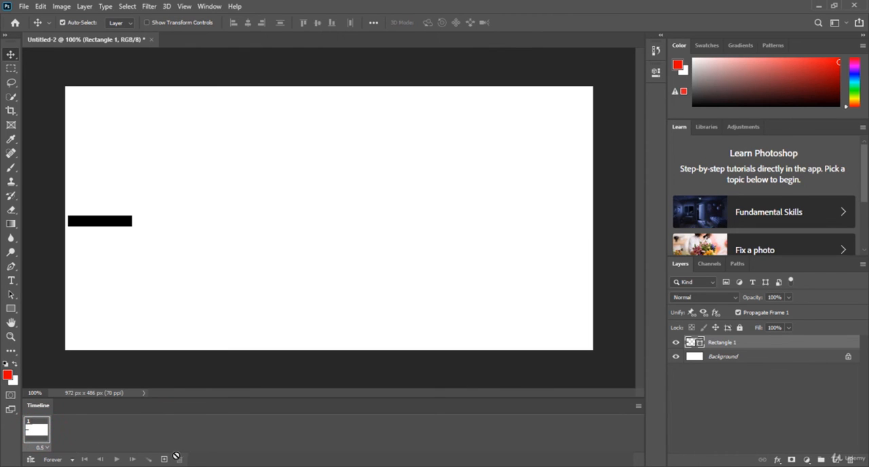
Duplicate frame 1 as a second frame, and compare the rectangle in both frames.
left_click(163, 460)
left_click(68, 429)
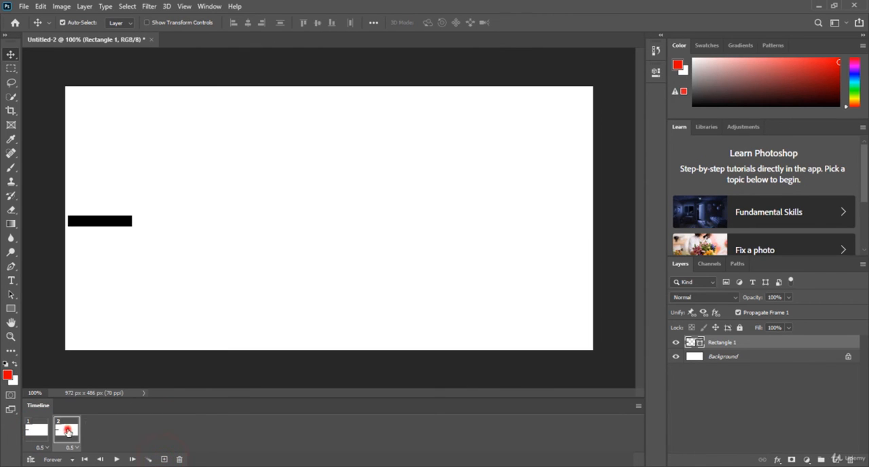
left_click(43, 435)
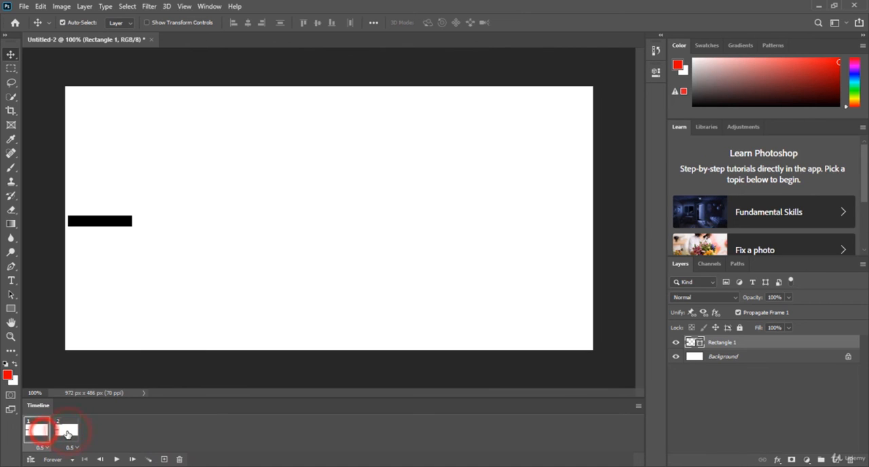
left_click(66, 434)
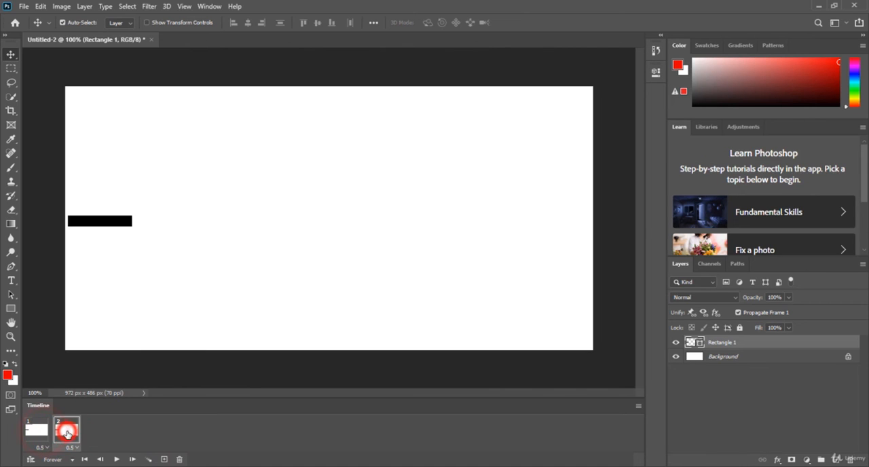
left_click(112, 226)
Set the Rectangle 1 layer's opacity to 0% in frame 1.
left_click(42, 432)
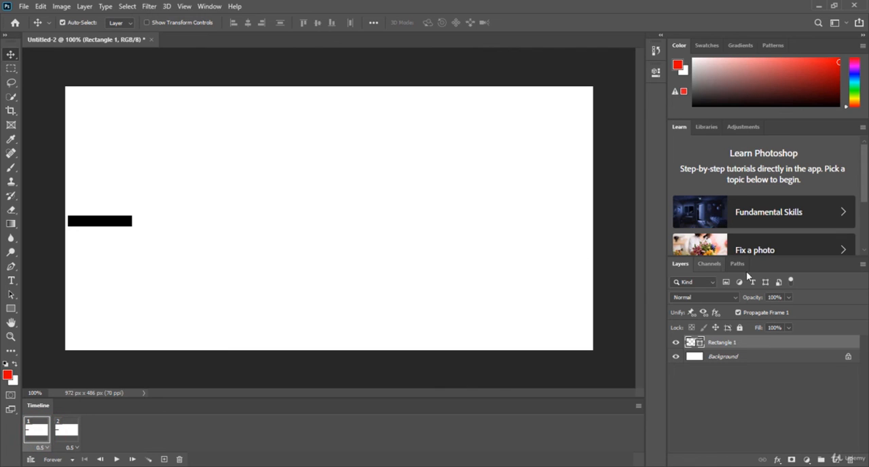
left_click(788, 297)
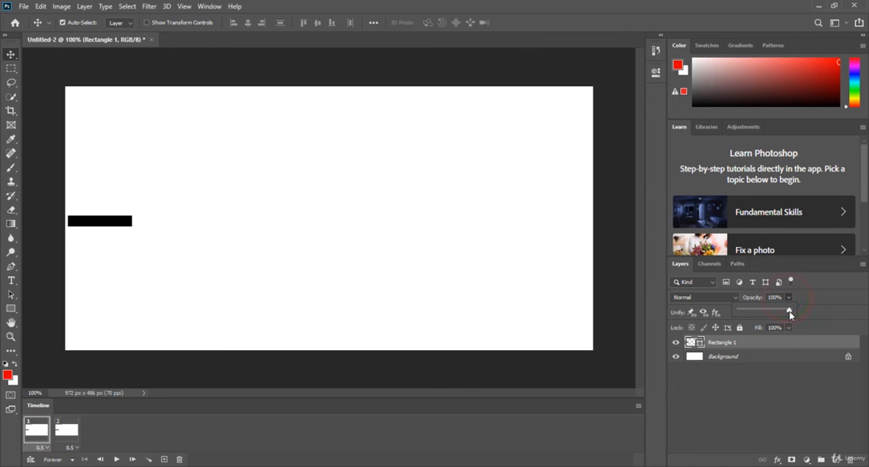
left_click_drag(789, 313, 730, 310)
left_click(169, 448)
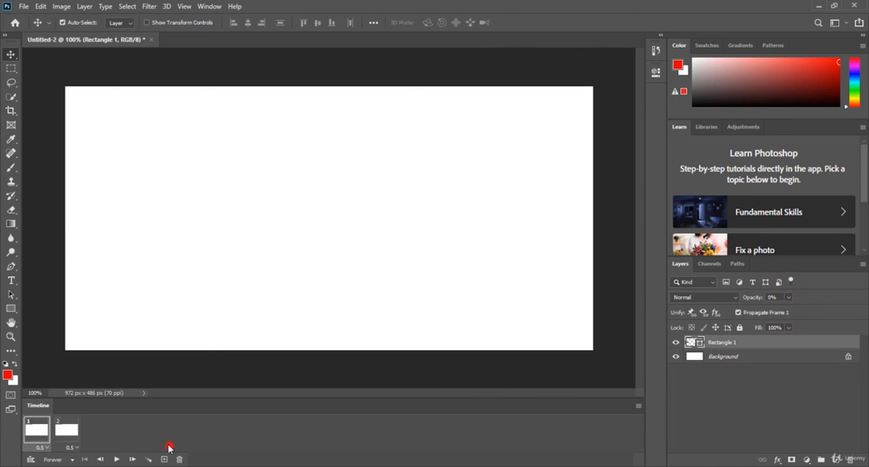
Set the Rectangle 1 layer's opacity to 100% in frame 2, and compare the two frames.
left_click(66, 429)
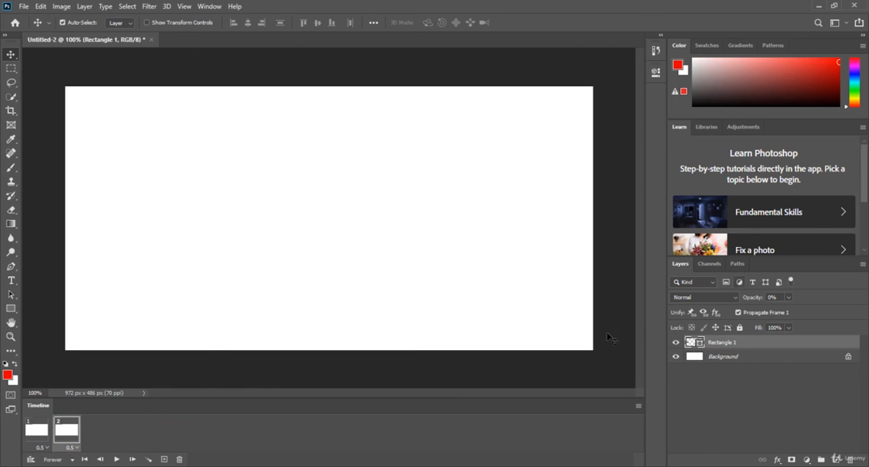
left_click(787, 297)
left_click_drag(792, 310, 855, 314)
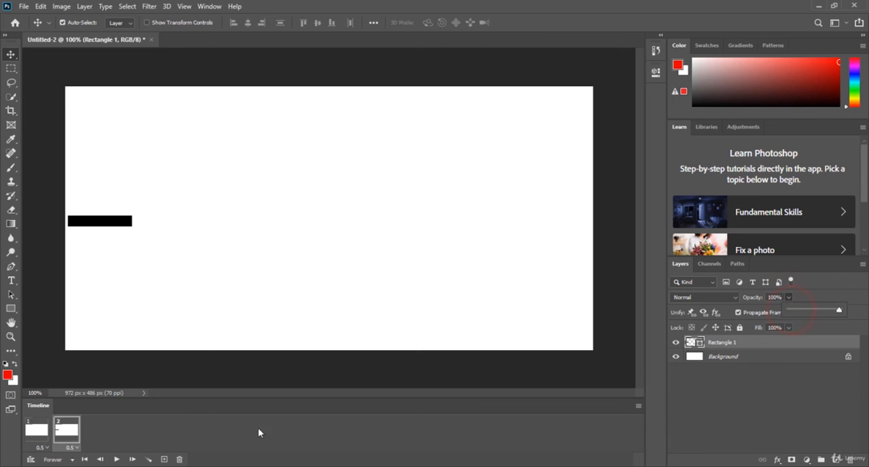
left_click(41, 442)
left_click(38, 434)
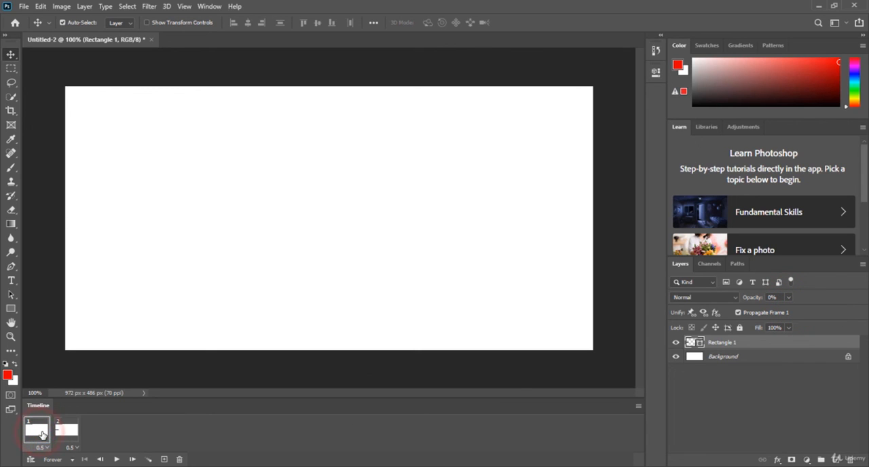
left_click(66, 434)
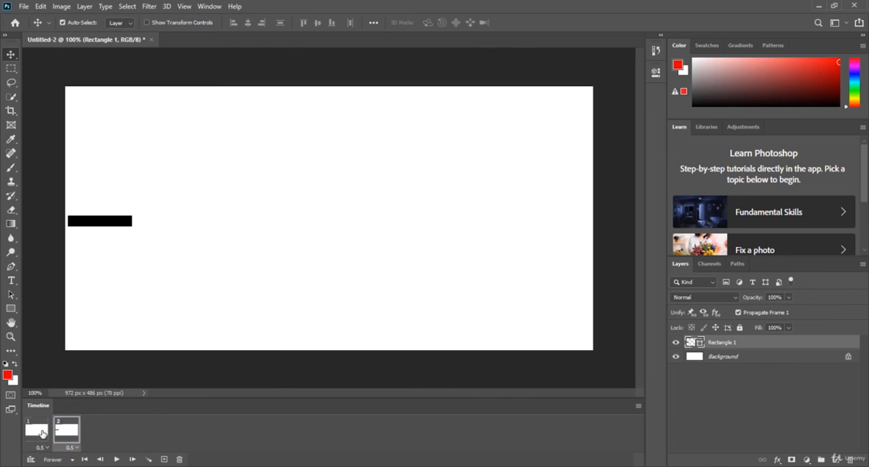
left_click(40, 430)
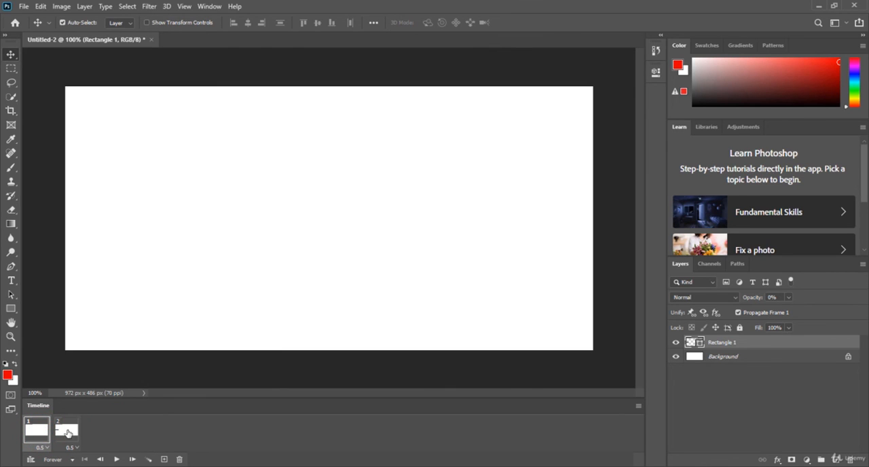
left_click(66, 433)
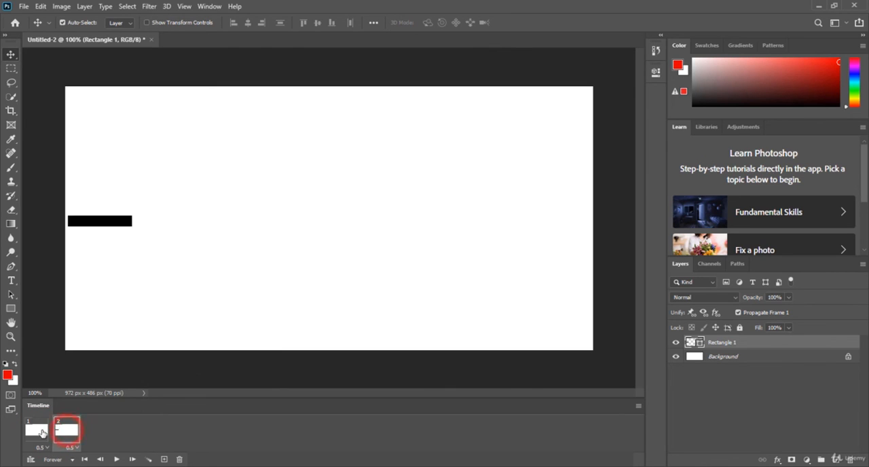
left_click(41, 432)
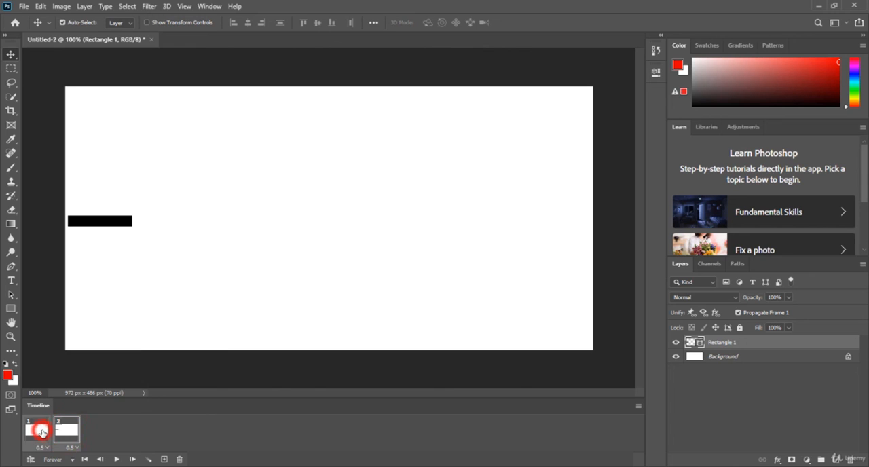
Tween the two frames with 5 added frames, applied to all layers with position, opacity and effects.
left_click(149, 460)
left_click_drag(469, 165, 421, 164)
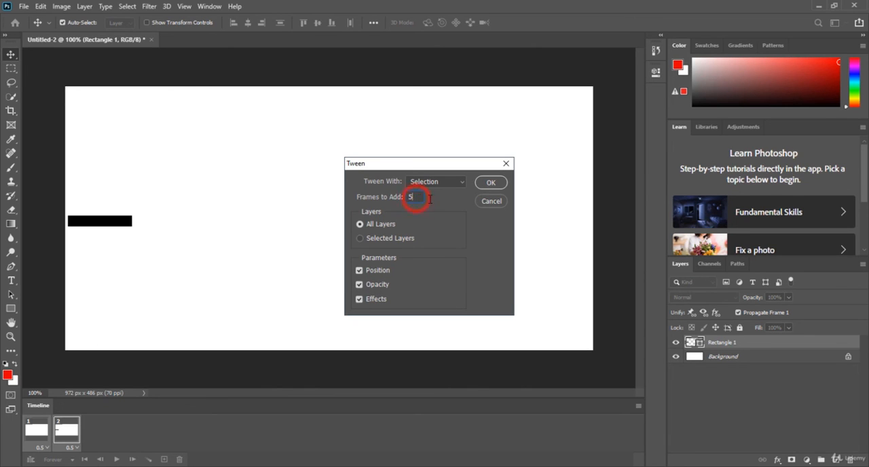
left_click(491, 184)
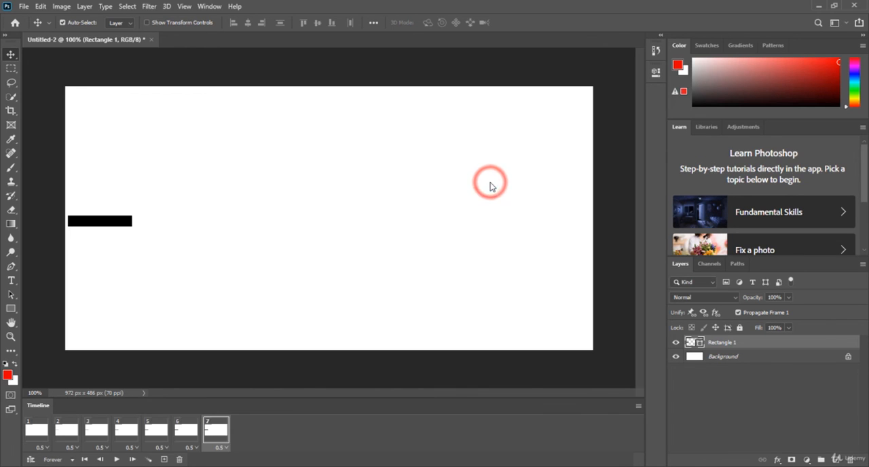
Check the rectangle's opacity in frames 1 through 5, and play the animation before stopping it.
left_click(37, 431)
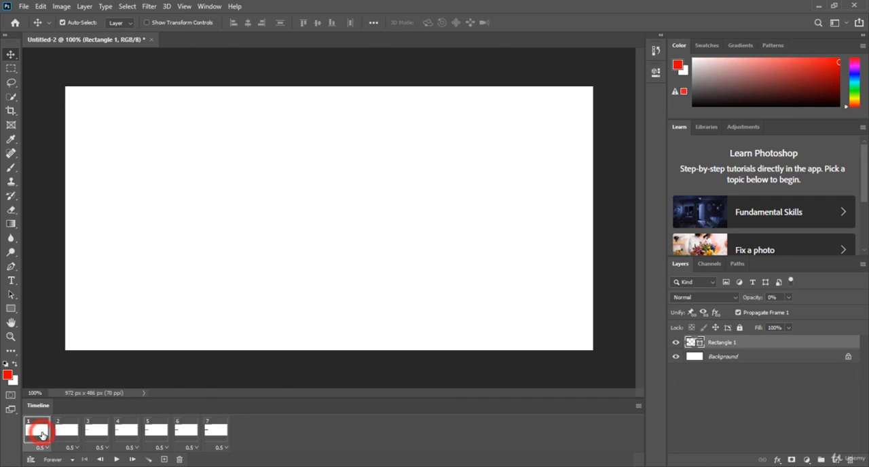
left_click(63, 433)
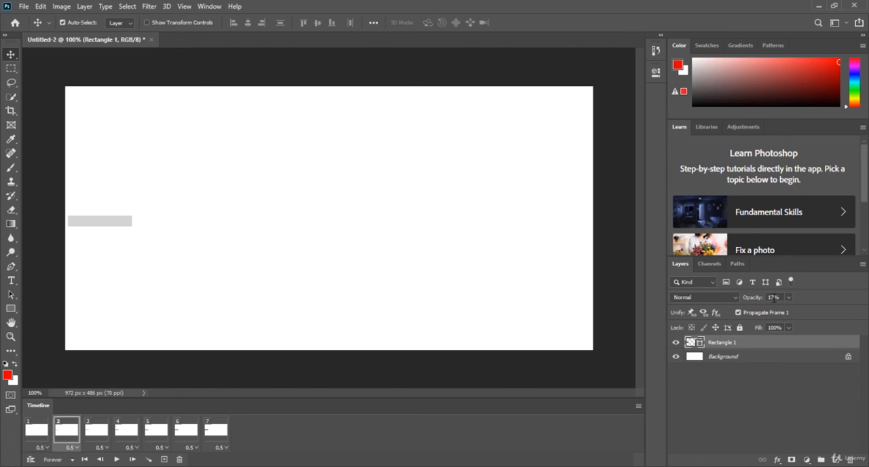
left_click(97, 437)
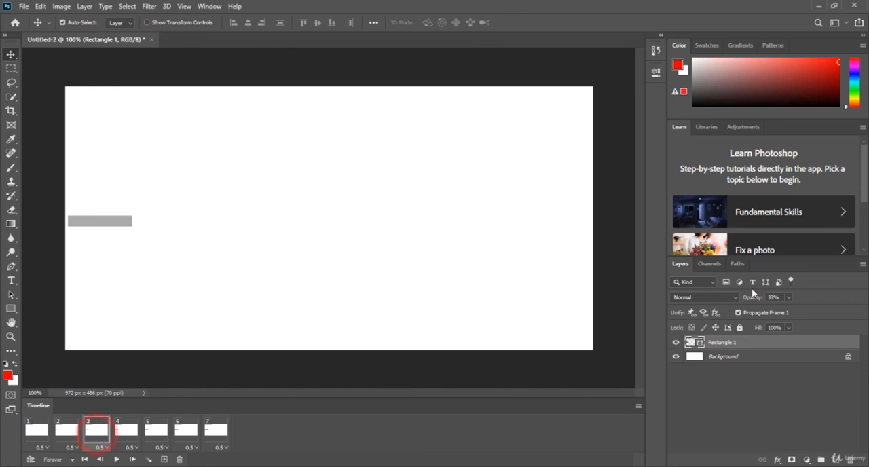
left_click(122, 431)
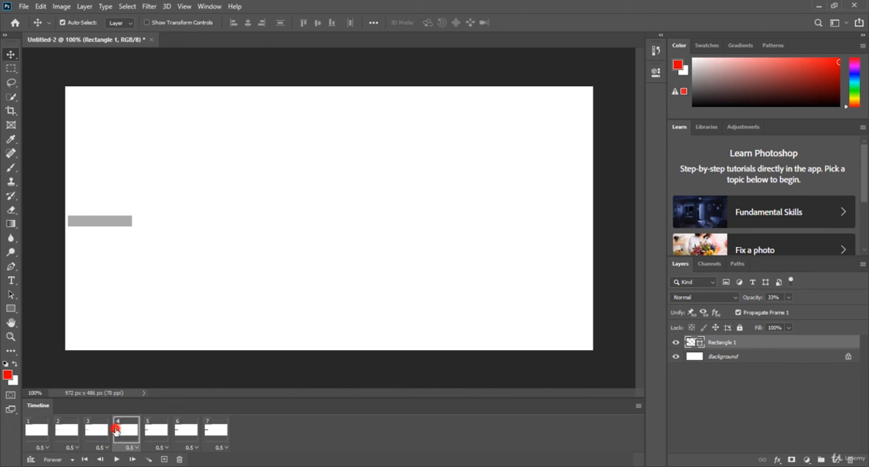
left_click(166, 433)
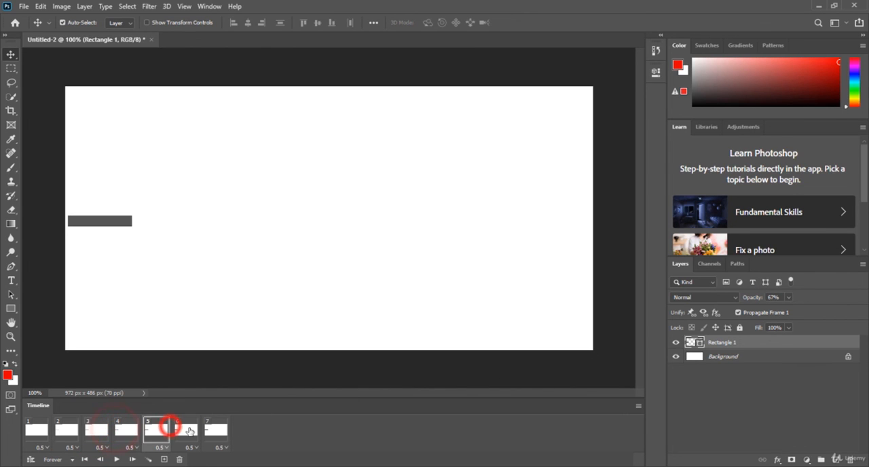
left_click(118, 459)
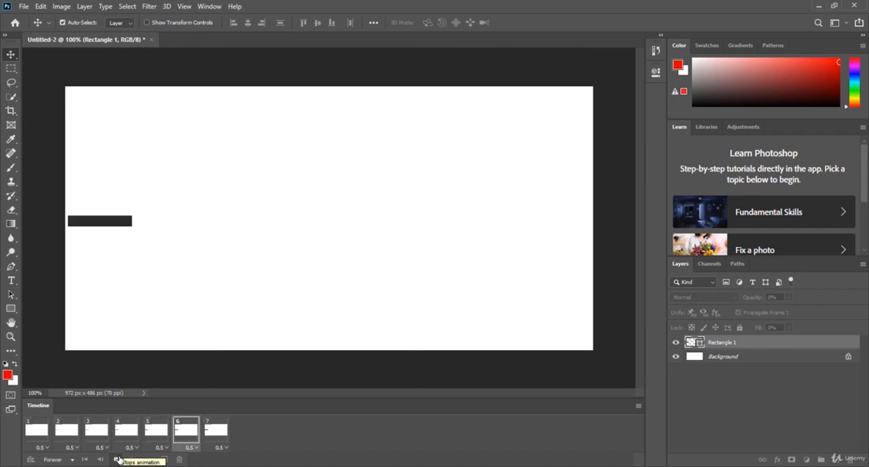
left_click(116, 461)
Set all seven frames to no delay, and play the animation before stopping it.
left_click(222, 431)
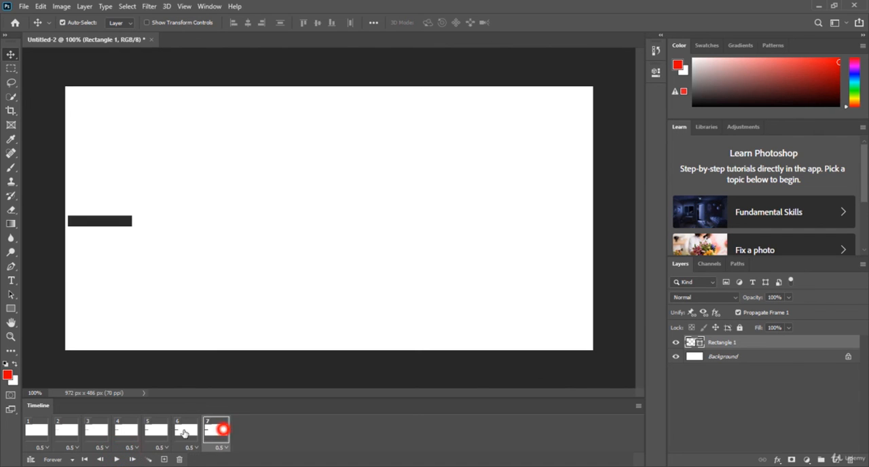
left_click(222, 448)
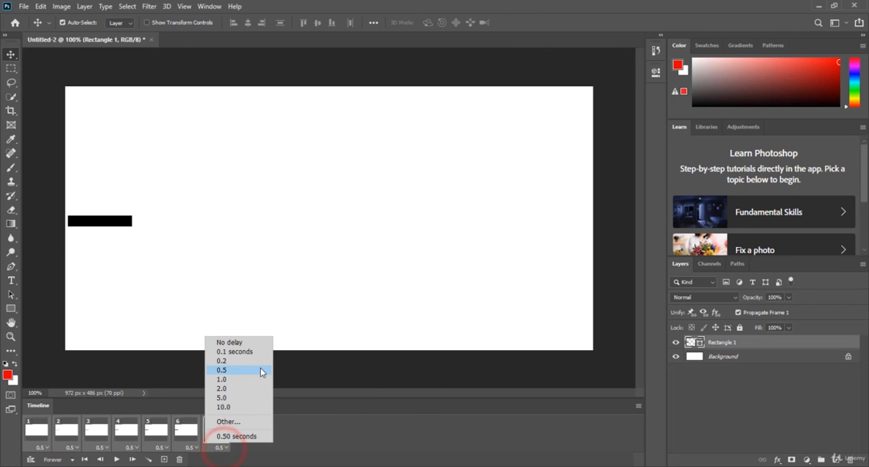
left_click(257, 345)
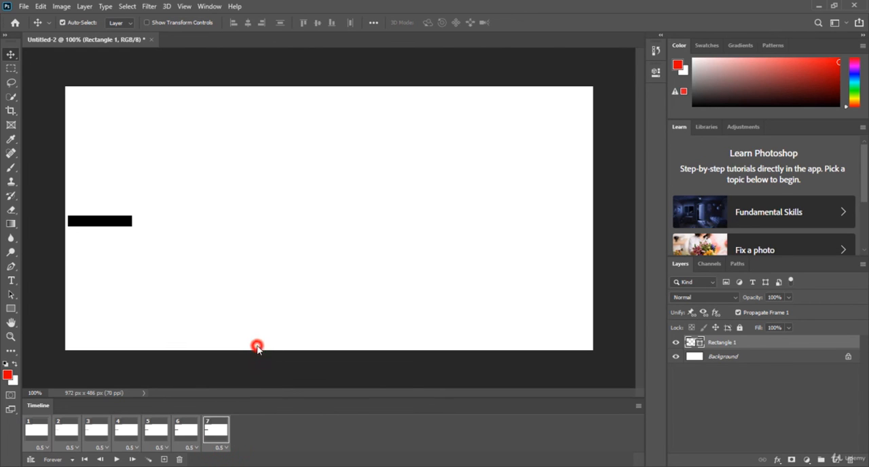
left_click(117, 460)
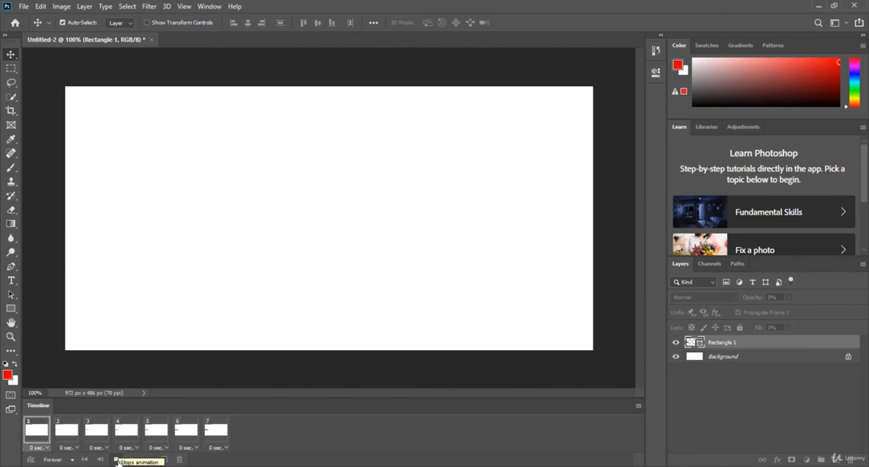
left_click(117, 460)
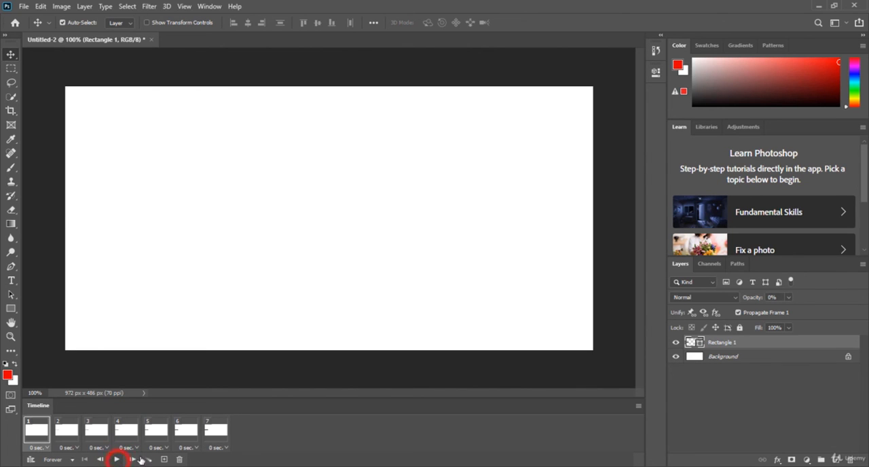